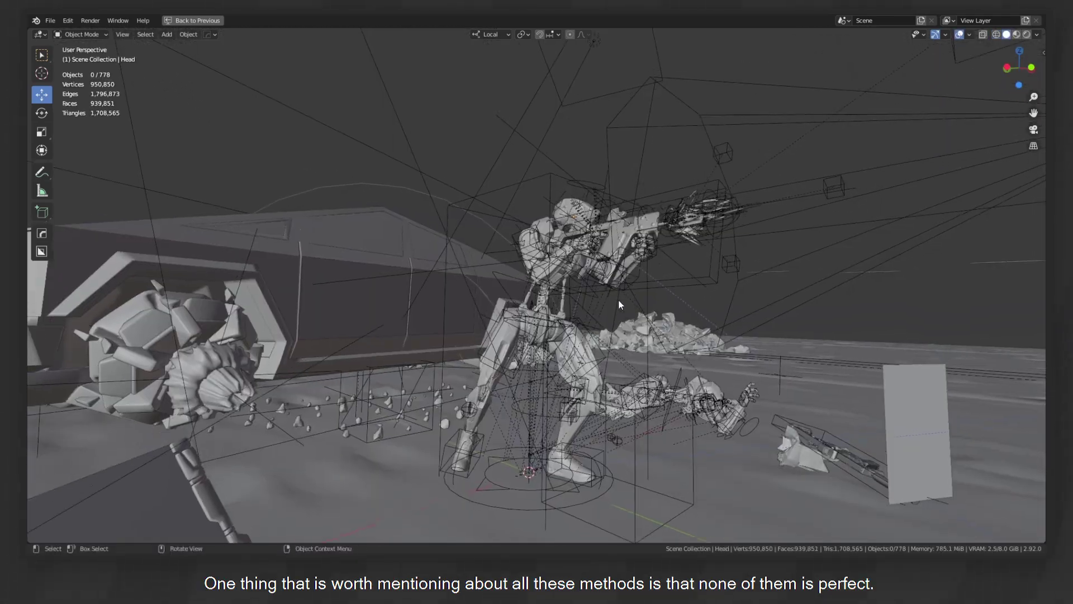
Examine the robot scene with overlays hidden, inspecting its mesh topology in wireframe and the textured armour surfaces up close.
scroll(619, 299, up, 3)
middle_drag(618, 300, 641, 287)
click(958, 36)
key(shift+z)
scroll(657, 173, up, 3)
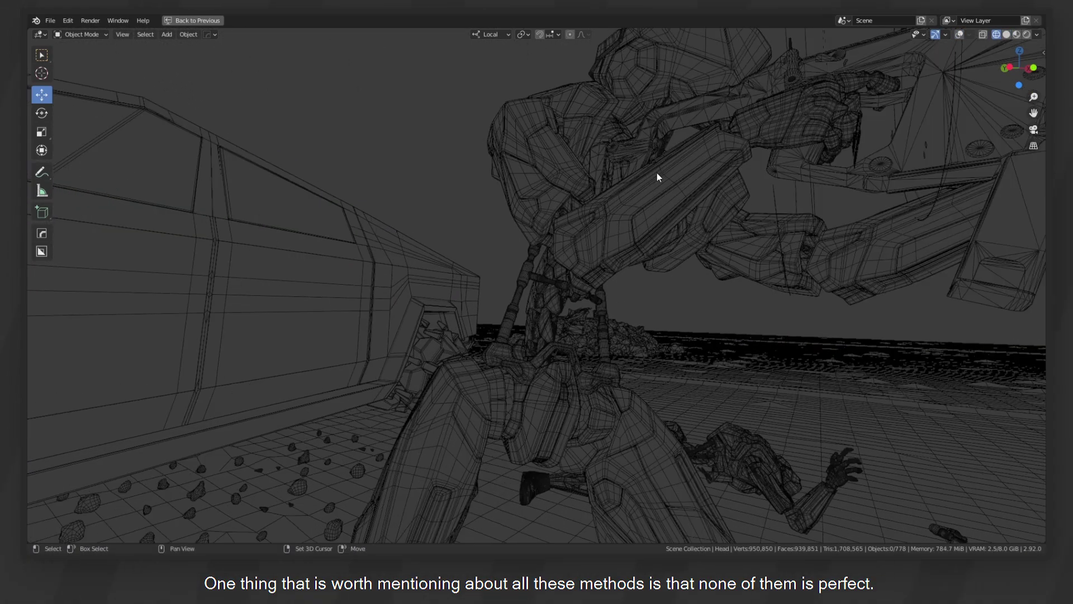
shift+middle_drag(656, 173, 601, 280)
key(KP_Decimal)
key(alt+a)
scroll(670, 216, up, 2)
middle_drag(670, 216, 716, 232)
scroll(478, 204, up, 6)
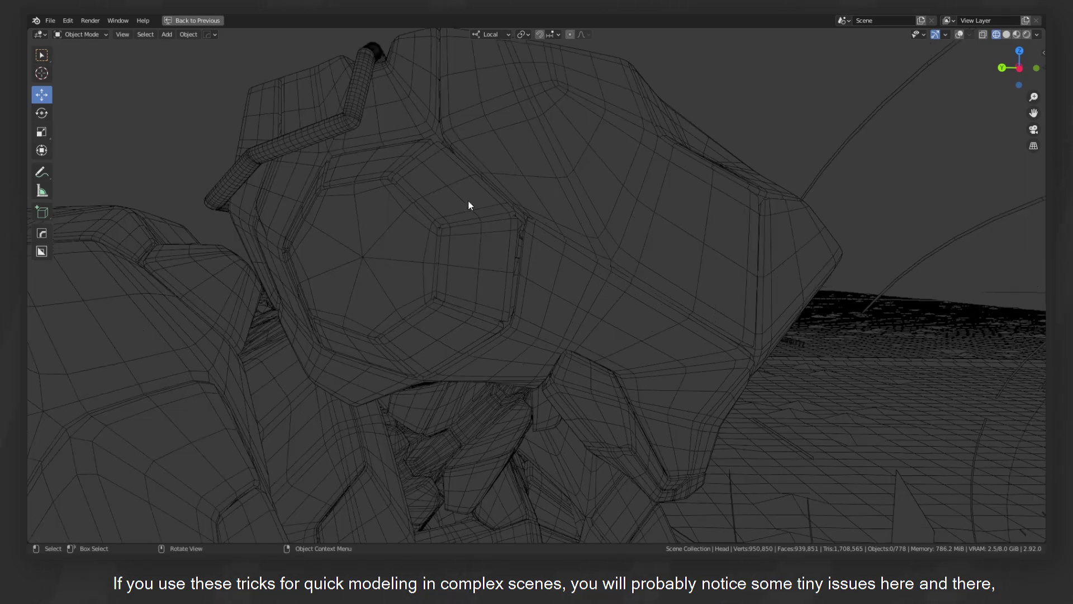
middle_drag(561, 257, 621, 268)
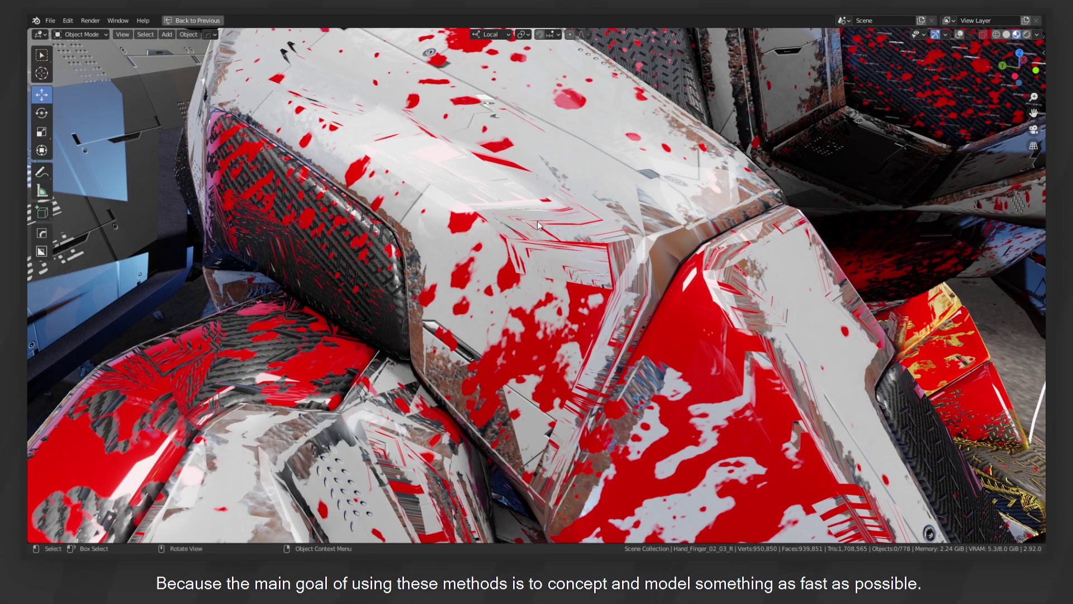
scroll(712, 272, down, 8)
middle_drag(889, 285, 533, 306)
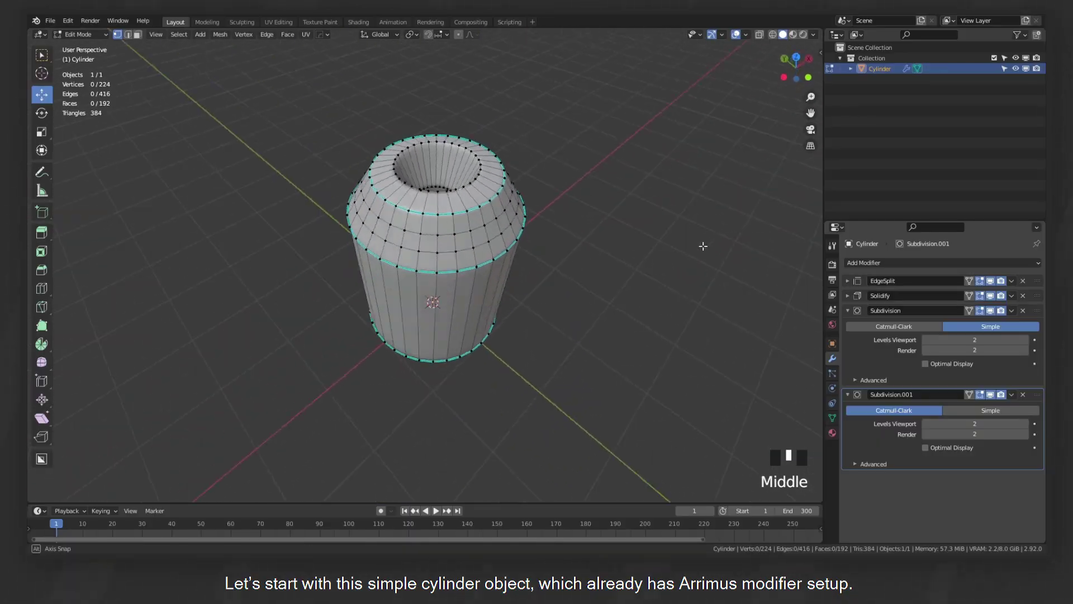
Leave mesh editing and inspect the cylinder's shading and mesh density in solid and wireframe display.
middle_drag(704, 246, 666, 206)
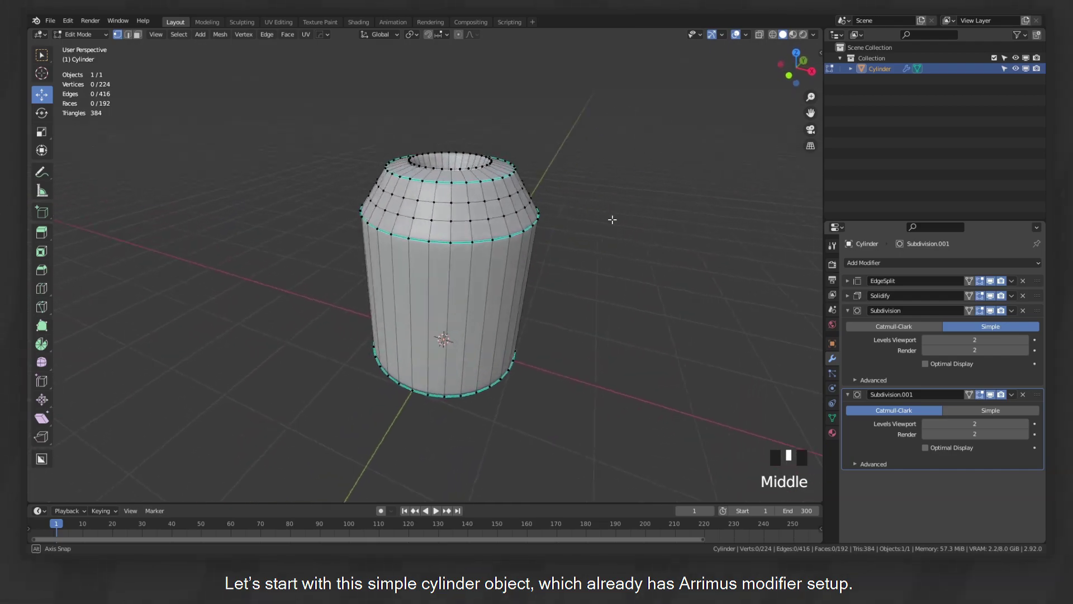
key(Tab)
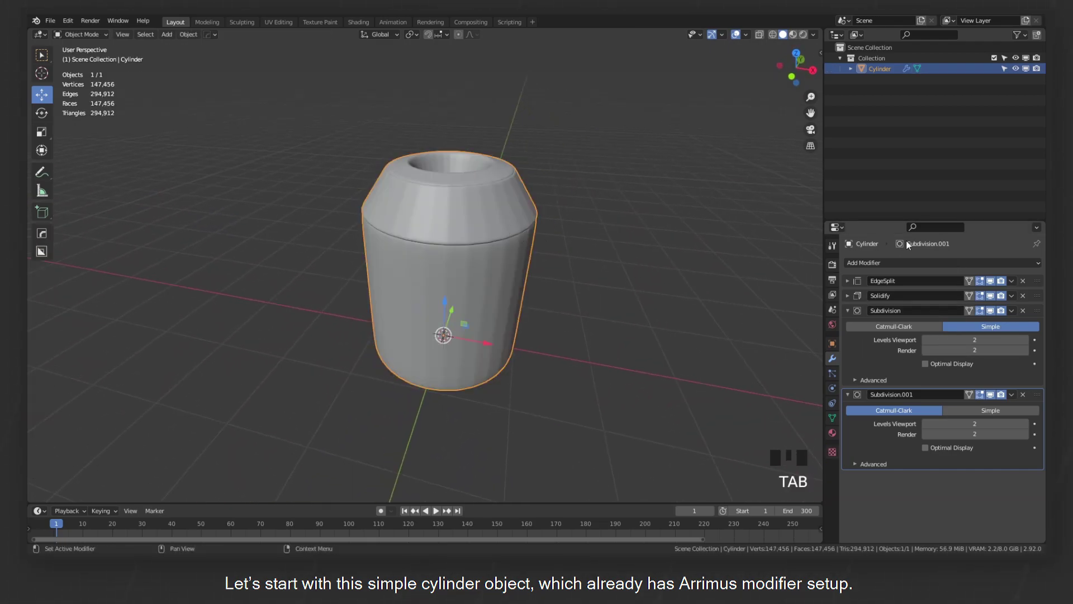
mouse_move(565, 288)
middle_down()
mouse_move(549, 286)
mouse_move(608, 347)
mouse_move(582, 331)
mouse_move(558, 258)
mouse_move(565, 304)
middle_up()
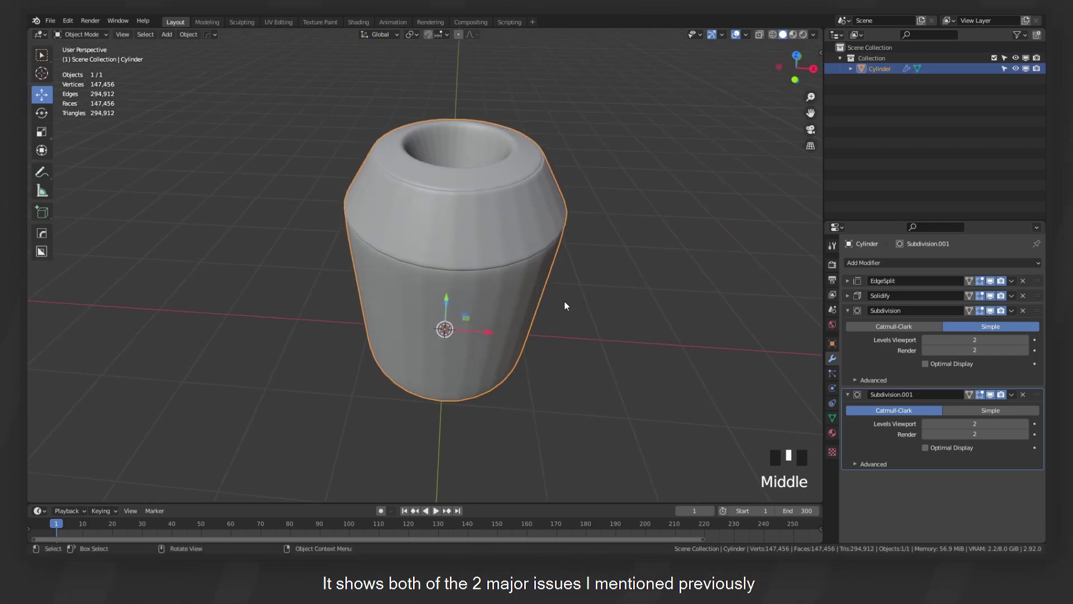
scroll(570, 244, up, 2)
key(z)
middle_drag(530, 257, 559, 231)
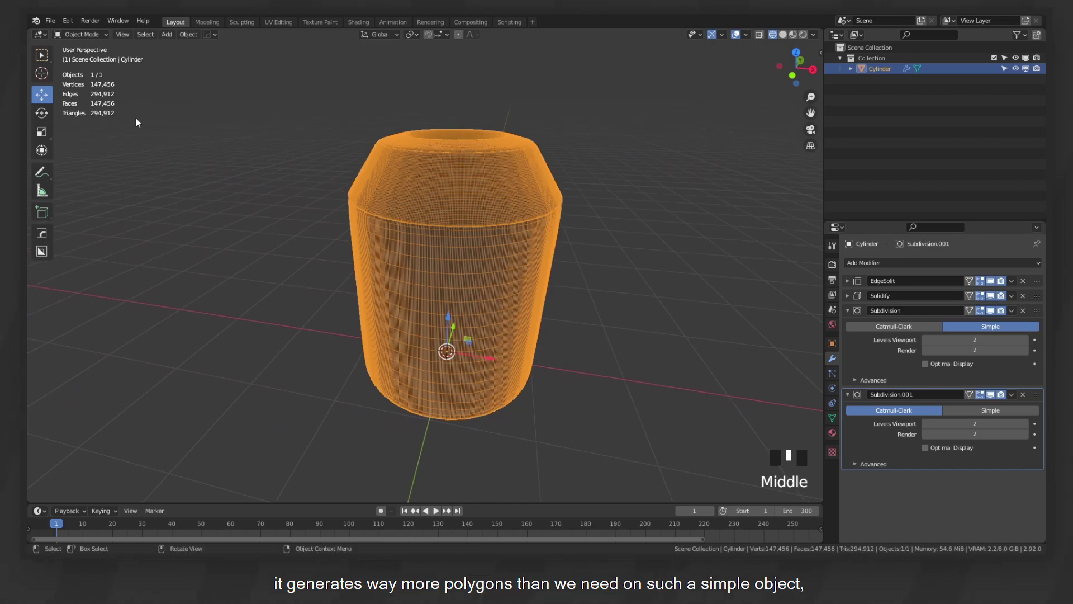
click(742, 246)
Duplicate the cylinder and place the copy beside the original, about 2.75 m away along X.
mouse_move(569, 252)
middle_down()
mouse_move(612, 195)
mouse_move(595, 190)
mouse_move(645, 213)
mouse_move(535, 273)
middle_up()
scroll(544, 266, down, 3)
key(shift+d)
click(680, 287)
shift+middle_drag(680, 287, 639, 267)
scroll(635, 274, up, 2)
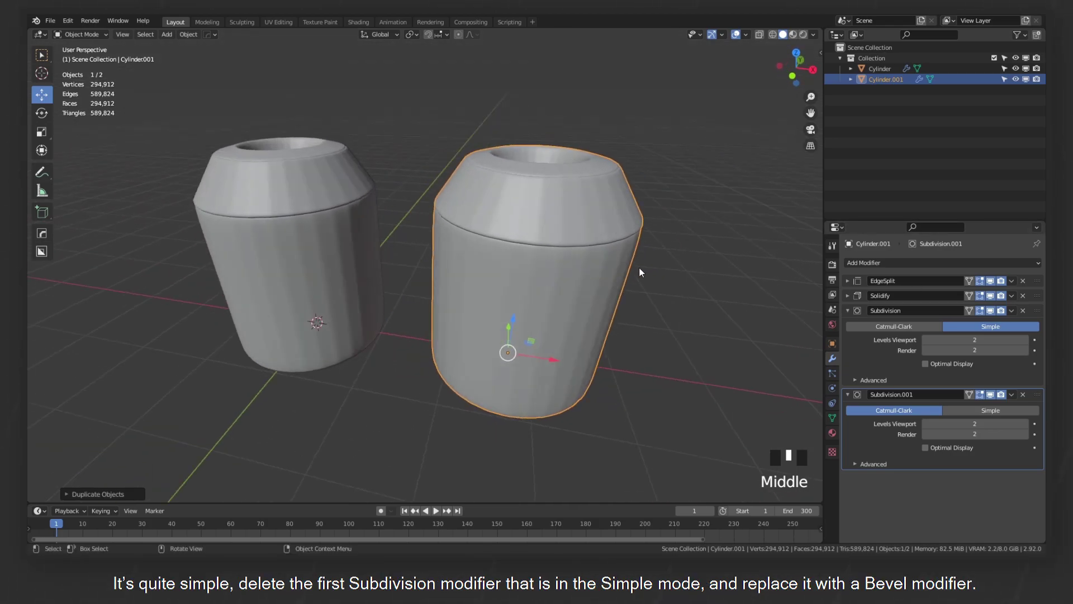
Replace the copy's Simple Subdivision modifier with a Bevel modifier placed between Solidify and the Catmull-Clark Subdivision.
click(1023, 310)
click(1006, 262)
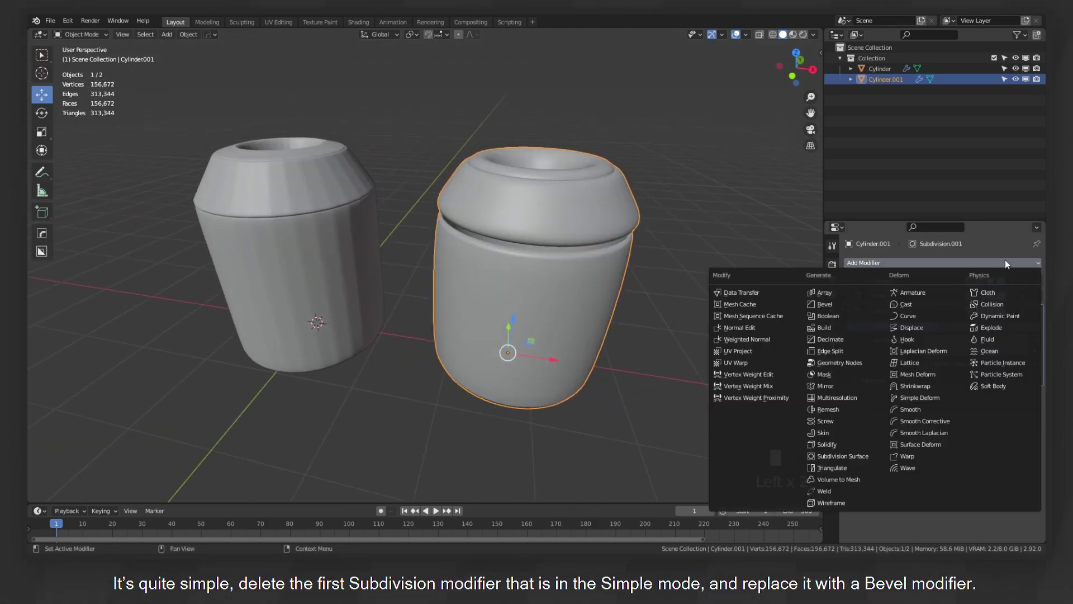
click(854, 303)
drag(1032, 395, 1034, 307)
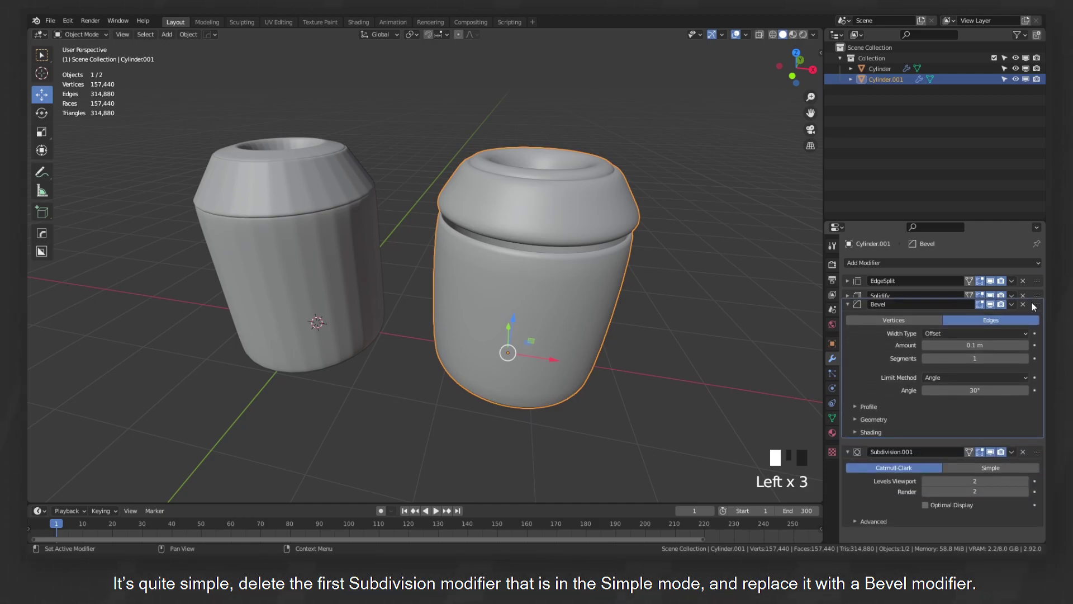
Set the Bevel modifier's width type to Percent with a width of 1.65%, keeping 1 segment and the Angle limit method.
click(964, 343)
click(952, 384)
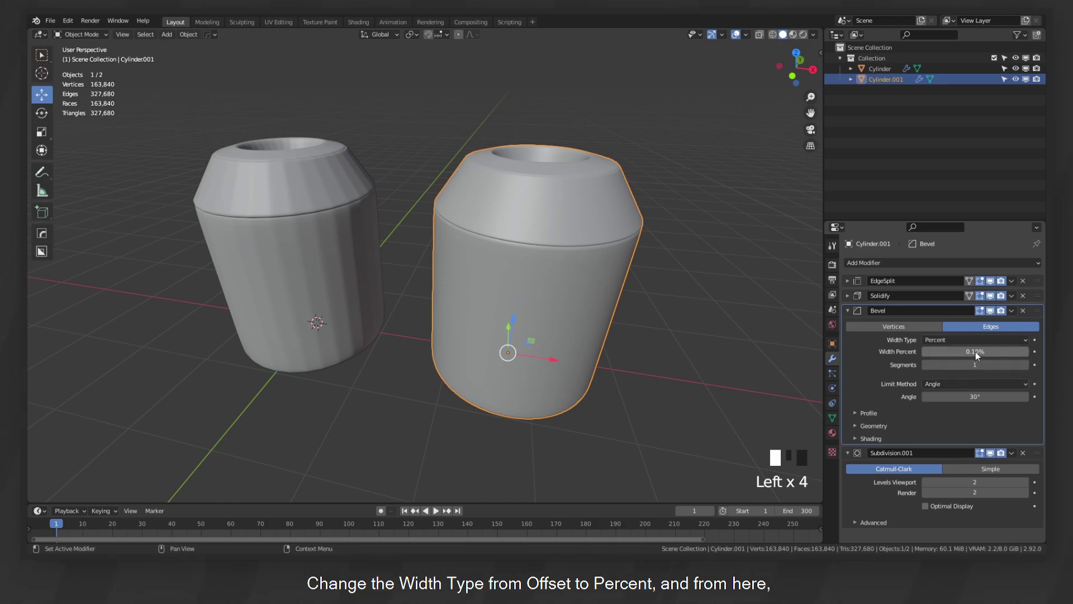
middle_drag(625, 312, 606, 268)
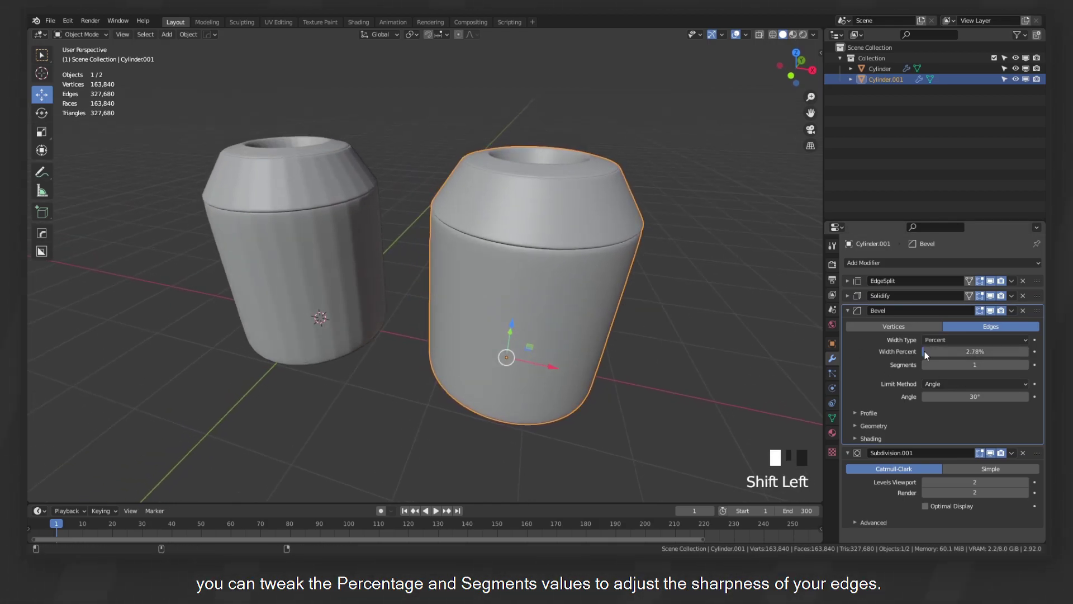
click(1026, 364)
click(926, 365)
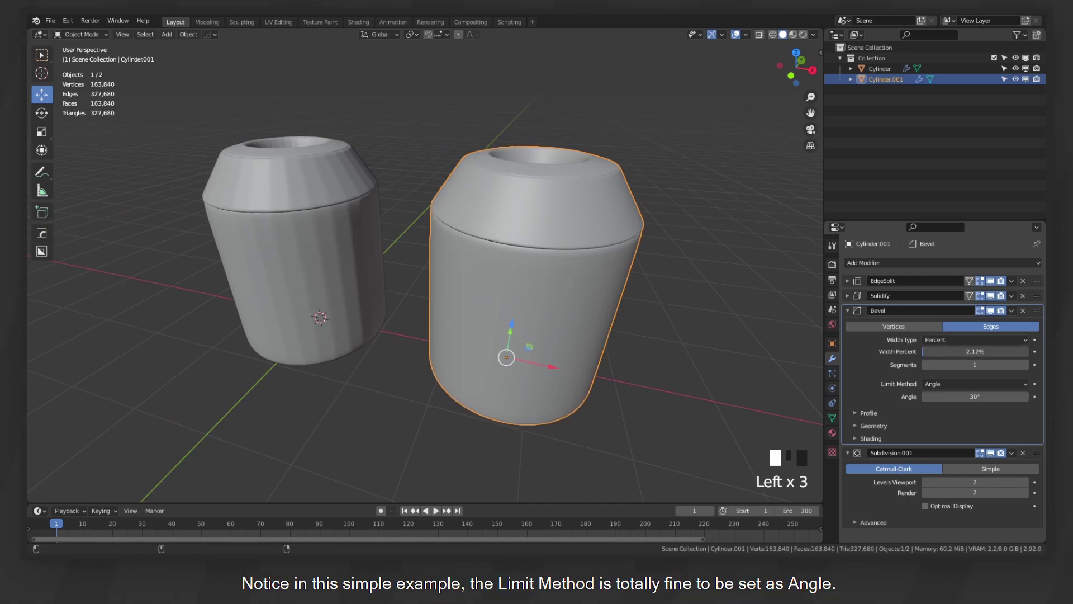
middle_drag(662, 345, 660, 332)
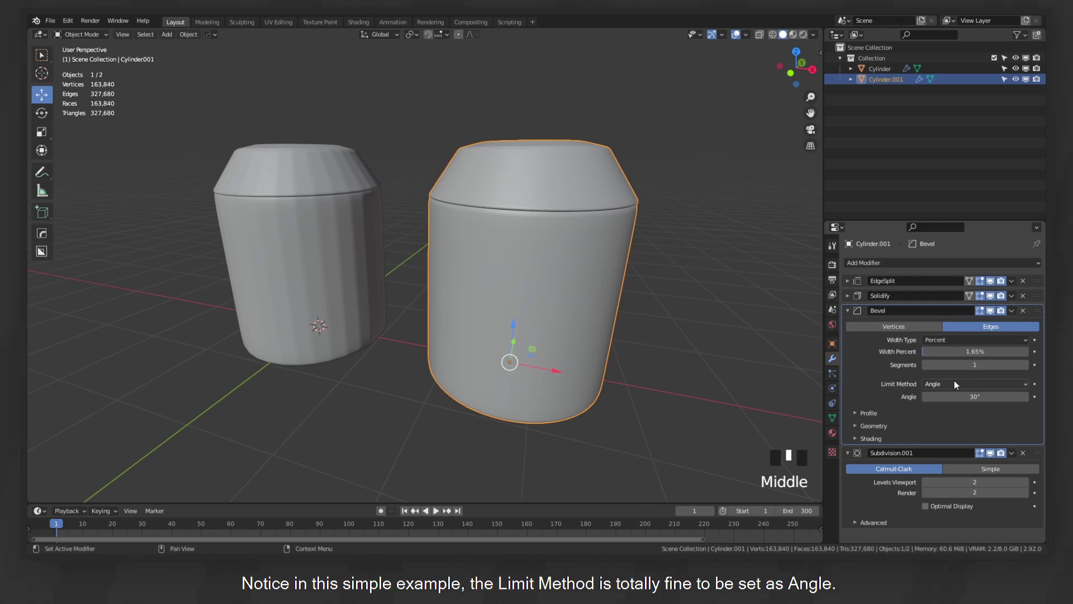
click(954, 382)
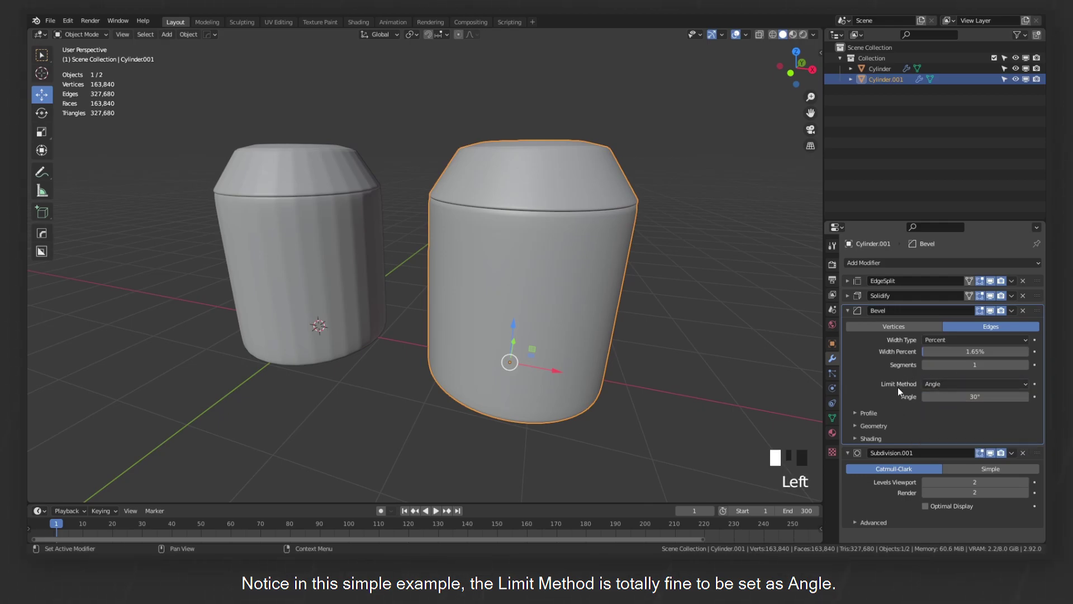
Compare the mesh density of both cylinders in wireframe, and return to solid shading.
mouse_move(649, 326)
middle_down()
mouse_move(601, 354)
mouse_move(596, 336)
mouse_move(539, 310)
mouse_move(558, 300)
mouse_move(522, 341)
middle_up()
scroll(575, 323, up, 2)
key(z)
scroll(558, 300, down, 2)
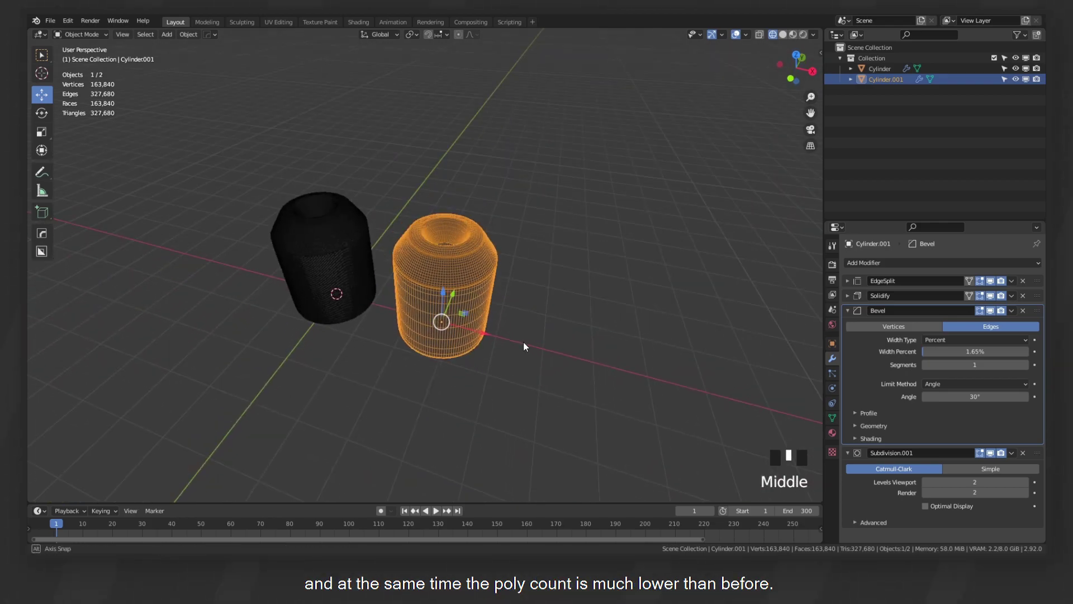
scroll(522, 341, up, 3)
middle_drag(485, 303, 533, 185)
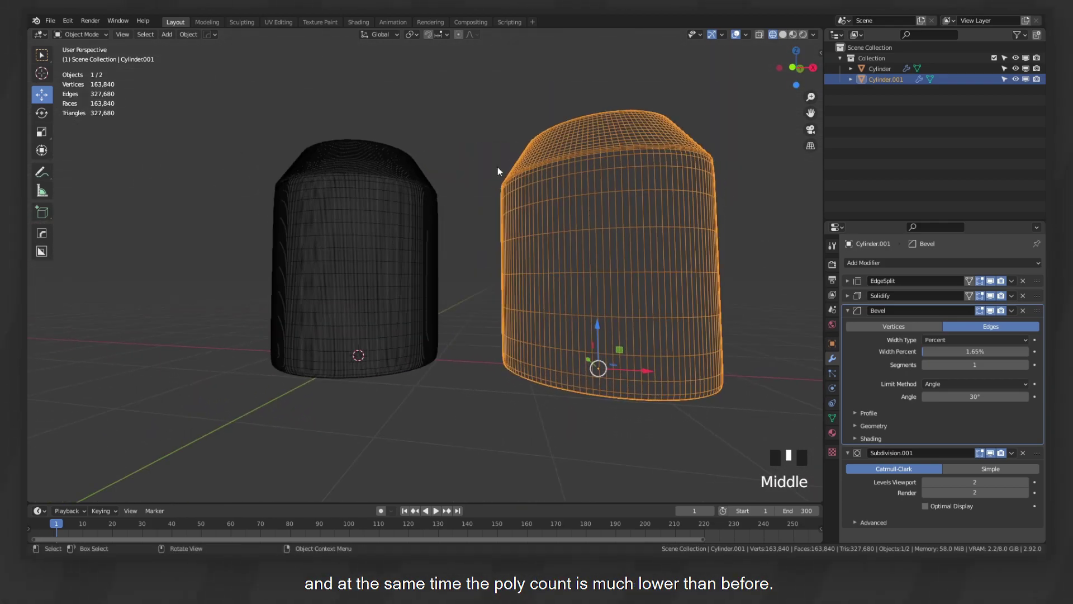
key(z)
click(698, 297)
mouse_move(698, 297)
shift+middle_down()
mouse_move(579, 271)
mouse_move(527, 300)
mouse_move(555, 290)
shift+middle_up()
Try the Bevel limit method None on the copy and inspect its shading and wireframe.
click(960, 386)
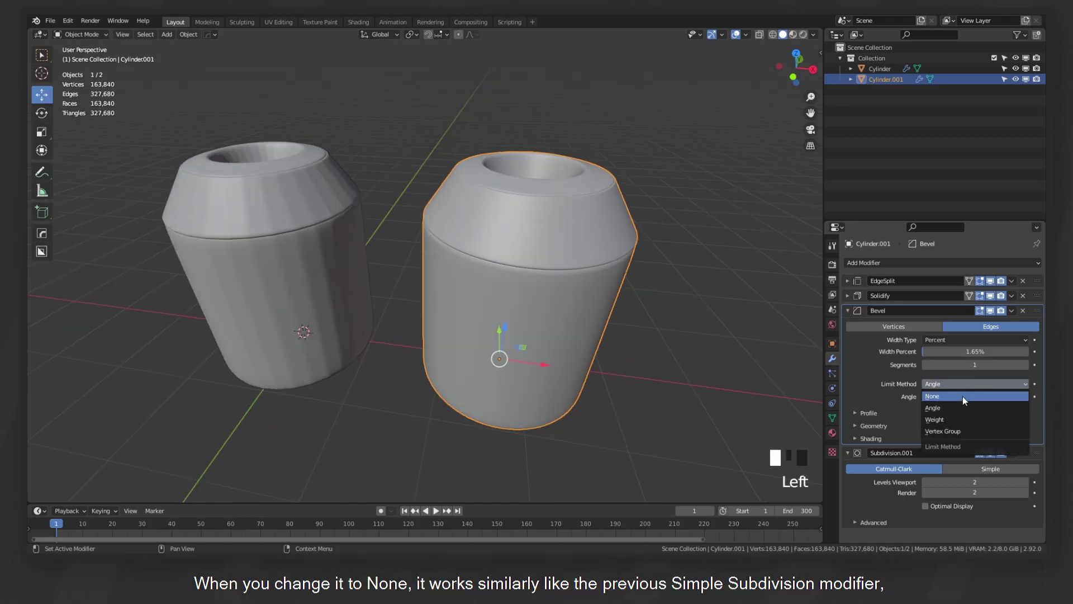
middle_drag(629, 272, 571, 252)
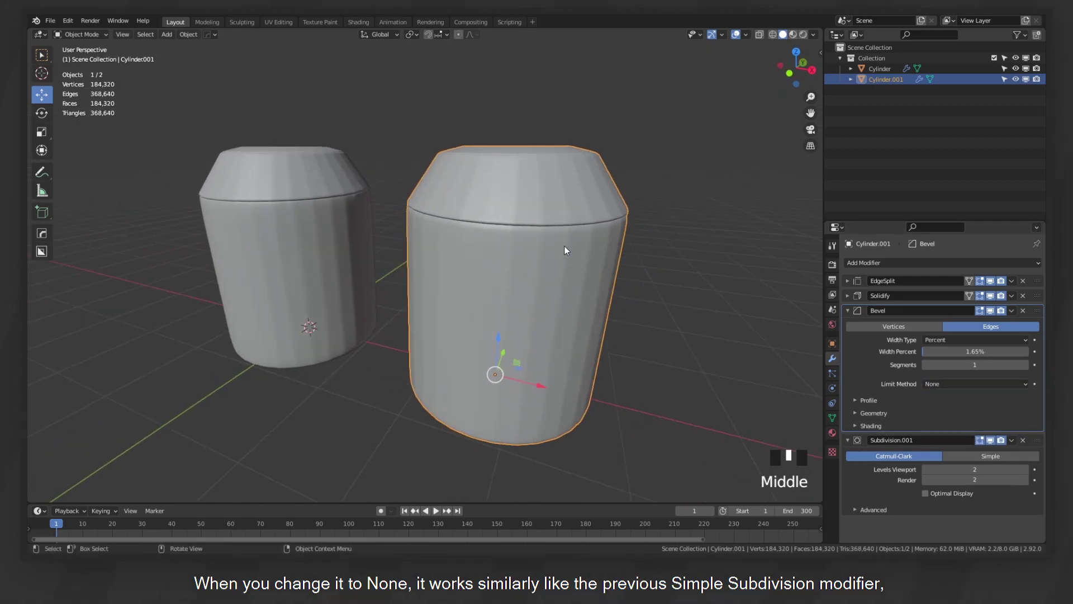
key(shift+z)
middle_drag(477, 244, 497, 250)
key(shift+z)
mouse_move(575, 242)
middle_down()
mouse_move(568, 288)
mouse_move(503, 233)
middle_up()
middle_drag(515, 284, 779, 356)
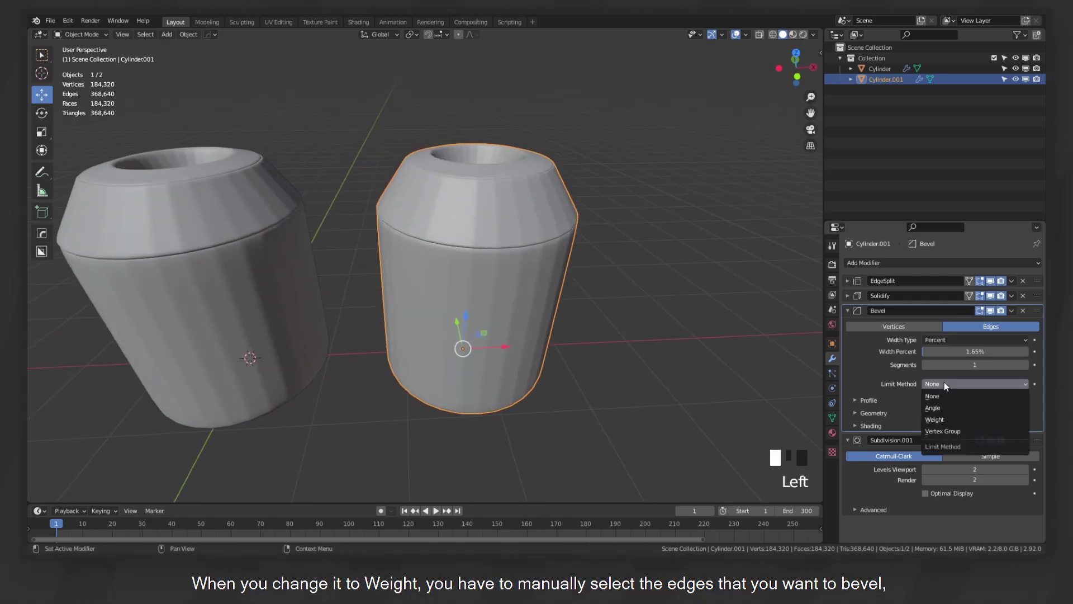
Set the Bevel limit method to Weight and give the copy's sharp edge loops a mean bevel weight of 1.00.
click(935, 419)
key(Tab)
scroll(500, 190, up, 3)
key(2)
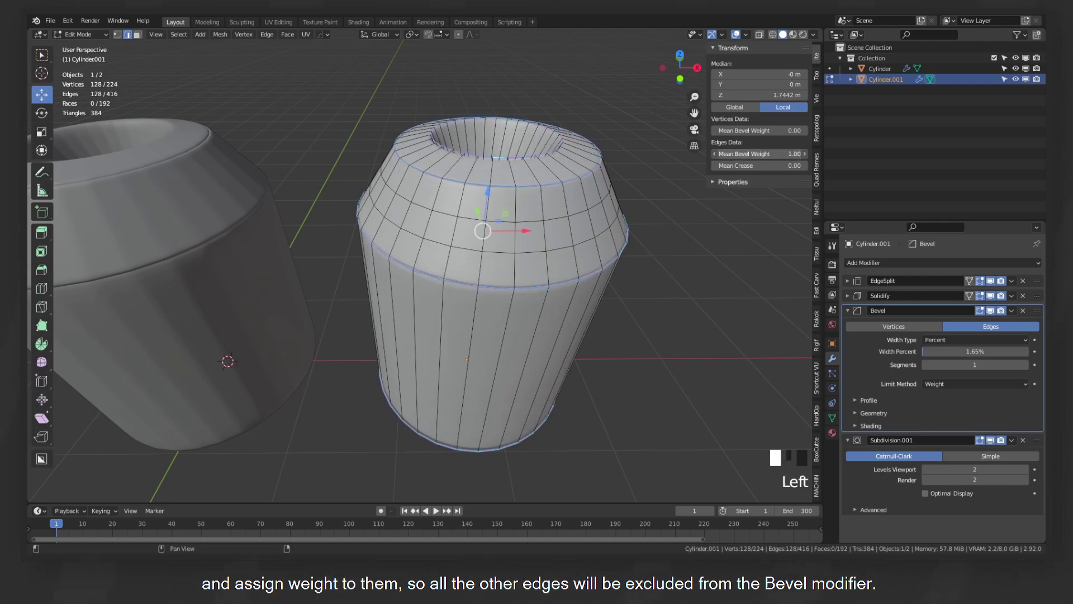
mouse_move(551, 221)
middle_down()
mouse_move(531, 243)
mouse_move(534, 217)
mouse_move(491, 211)
mouse_move(525, 229)
mouse_move(551, 216)
mouse_move(542, 206)
mouse_move(544, 244)
mouse_move(537, 213)
mouse_move(521, 215)
middle_up()
key(Tab)
Examine the weight-limited bevel on the copy in wireframe and solid display beside the original cylinder.
key(z)
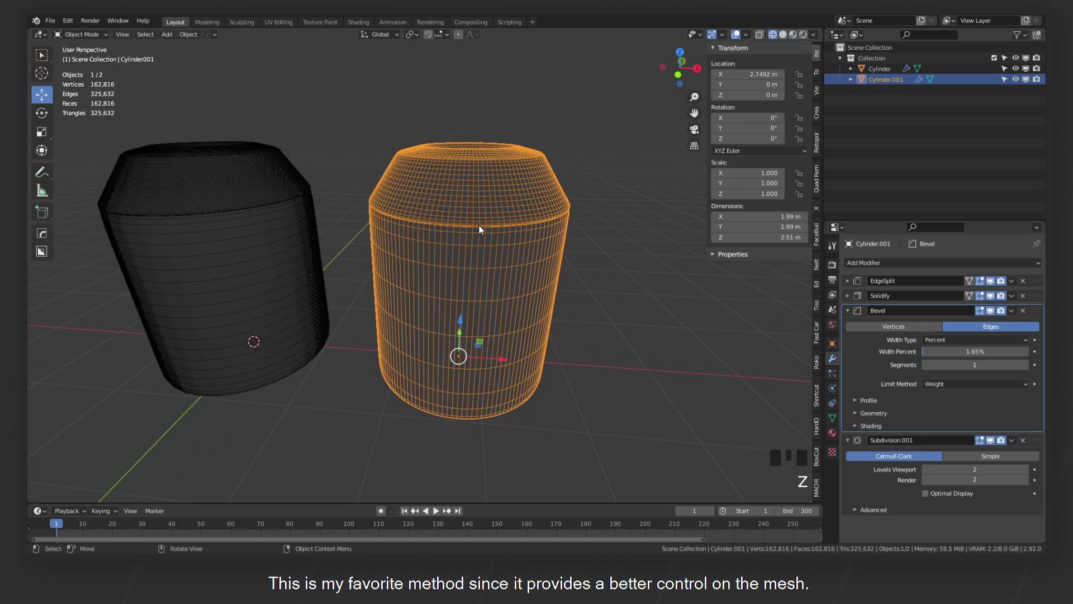
key(z)
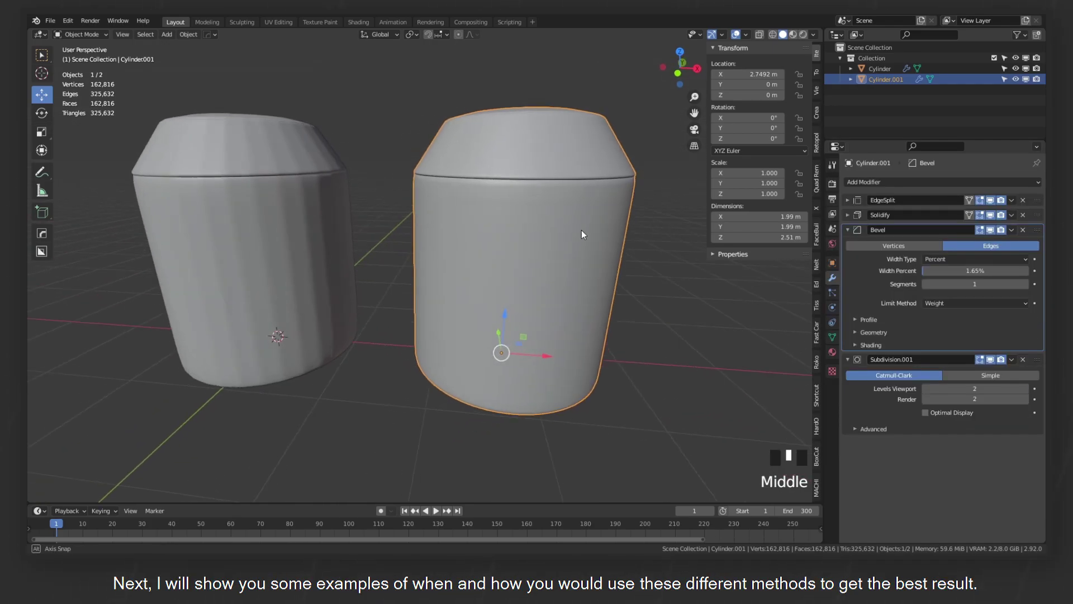
mouse_move(582, 234)
middle_down()
mouse_move(575, 299)
mouse_move(588, 246)
middle_up()
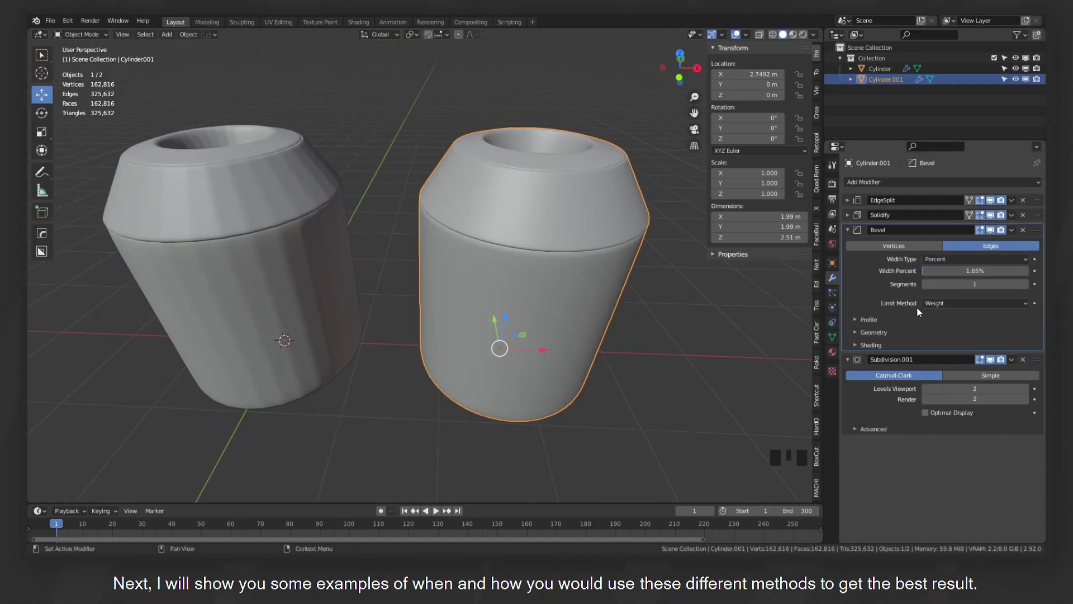
click(951, 301)
middle_drag(648, 276, 533, 223)
Mark the vertical edge line on the side of the original cylinder as sharp to cut a gap along it.
click(266, 168)
shift+middle_drag(324, 173, 399, 184)
key(Tab)
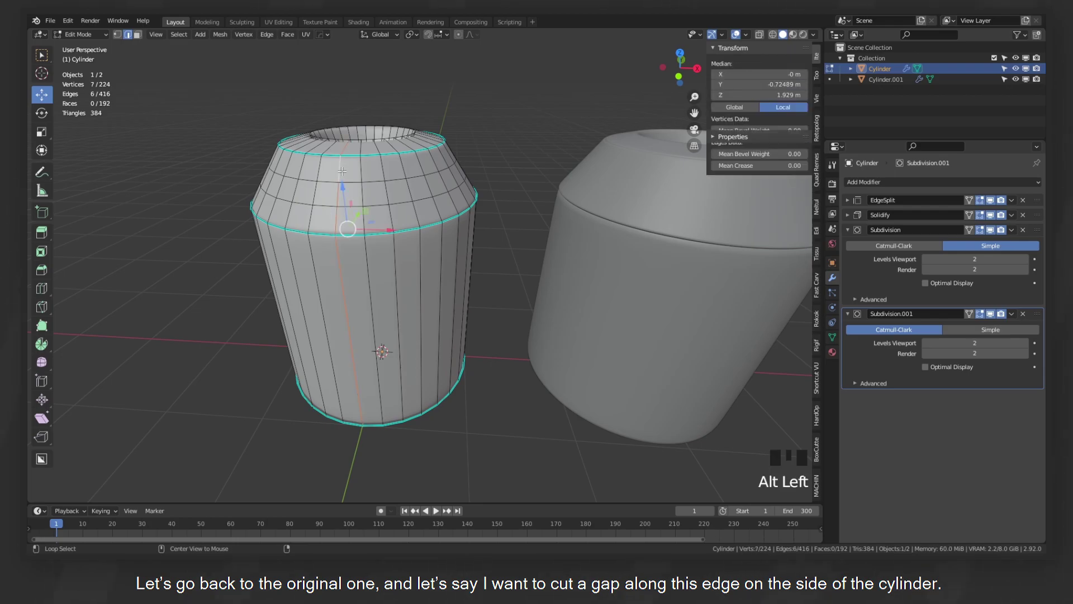
key(ctrl+e)
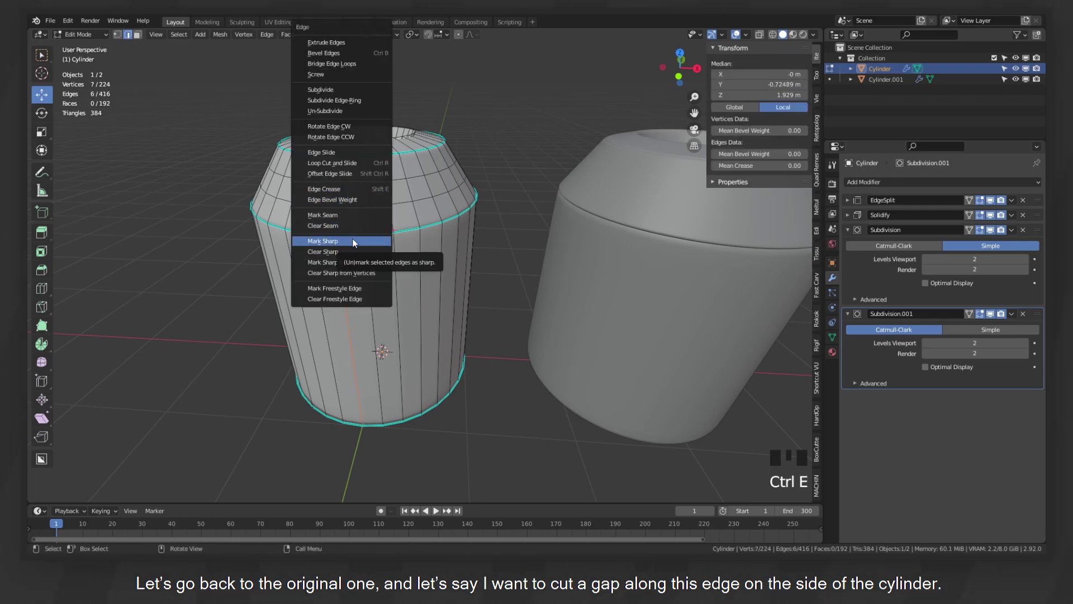
click(353, 242)
key(Tab)
middle_drag(377, 239, 451, 192)
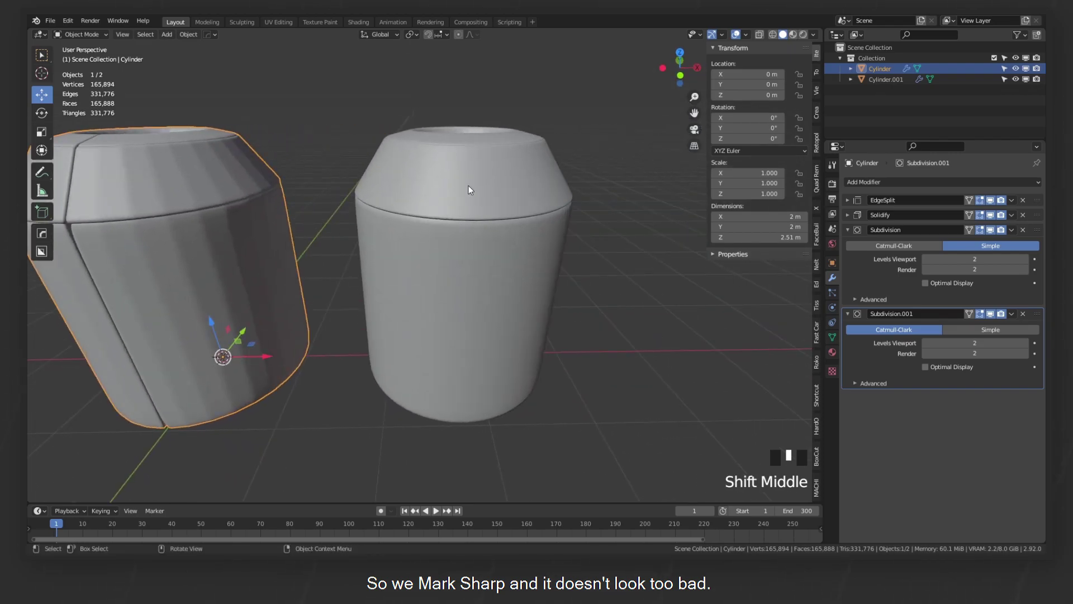
Mark the matching vertical edge line on the beveled copy as sharp.
click(499, 179)
key(Tab)
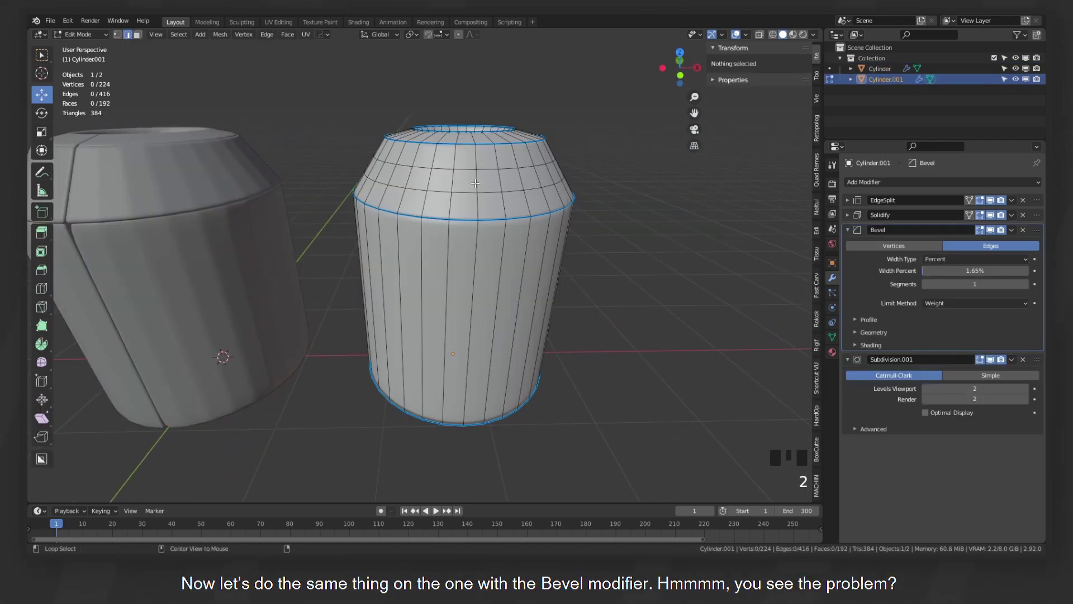
key(ctrl+e)
click(518, 244)
key(Tab)
mouse_move(525, 245)
middle_down()
mouse_move(505, 234)
mouse_move(527, 252)
mouse_move(522, 240)
middle_up()
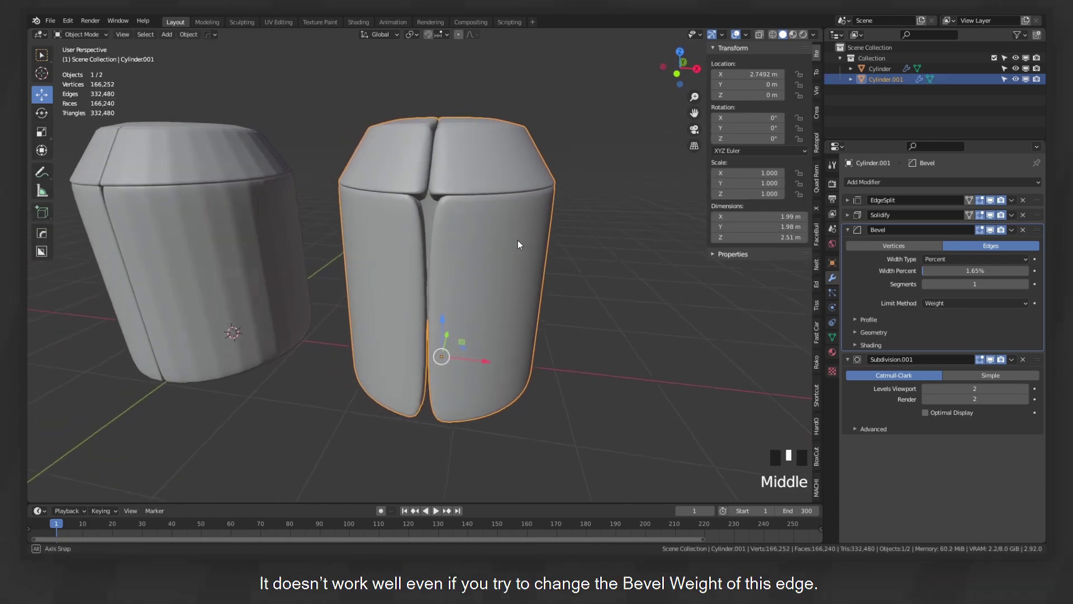
Set the mean bevel weight of the copy's selected vertical edges to 1.00 and check the gap in Object Mode.
key(Tab)
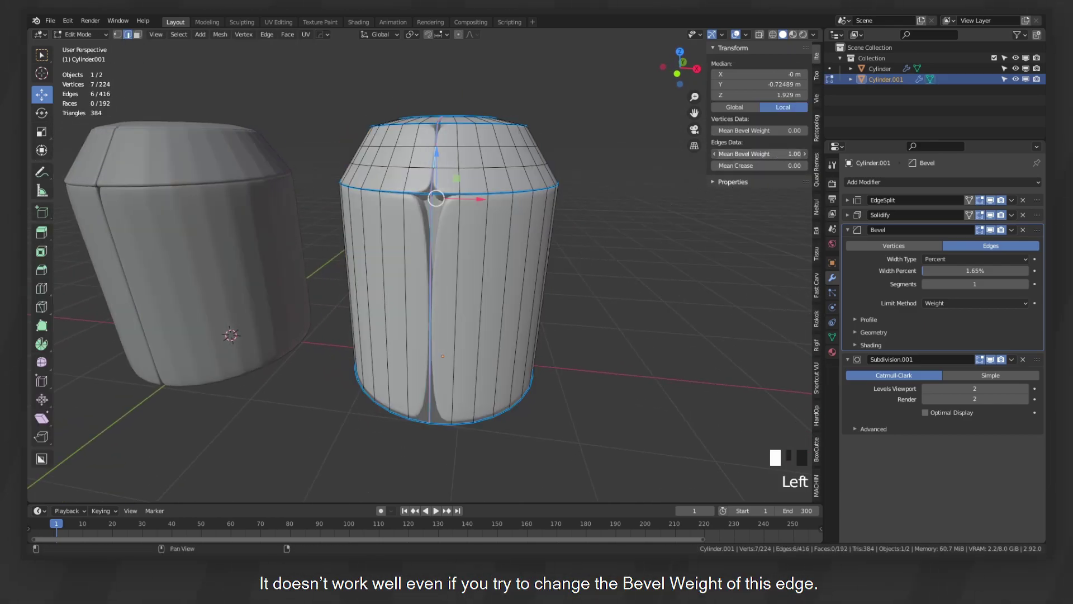
key(Tab)
middle_drag(554, 232, 566, 306)
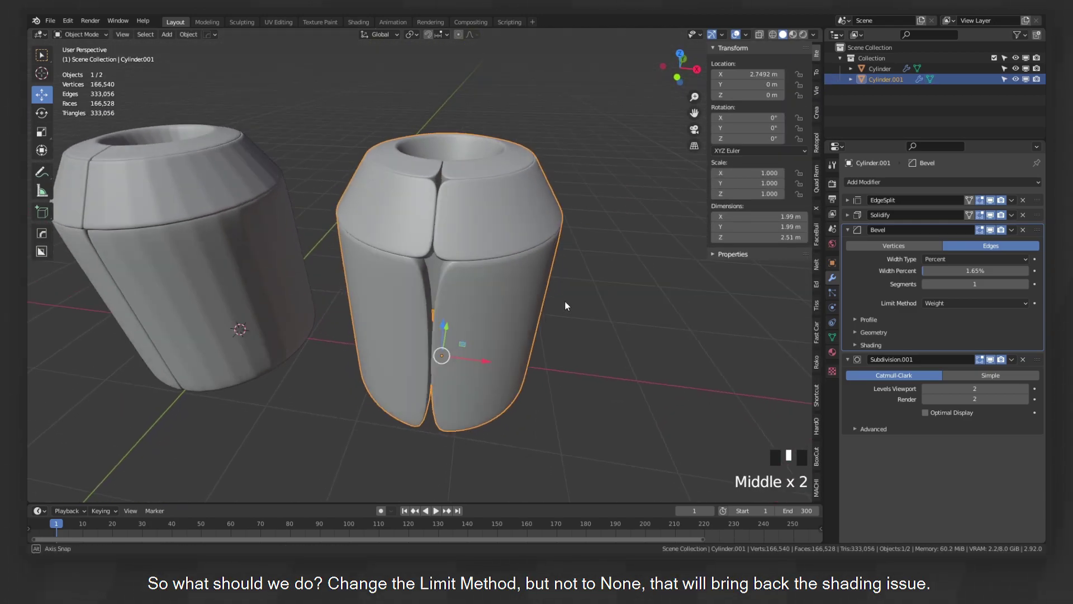
Try the Bevel limit method None on the copy that has the vertical gap.
click(996, 306)
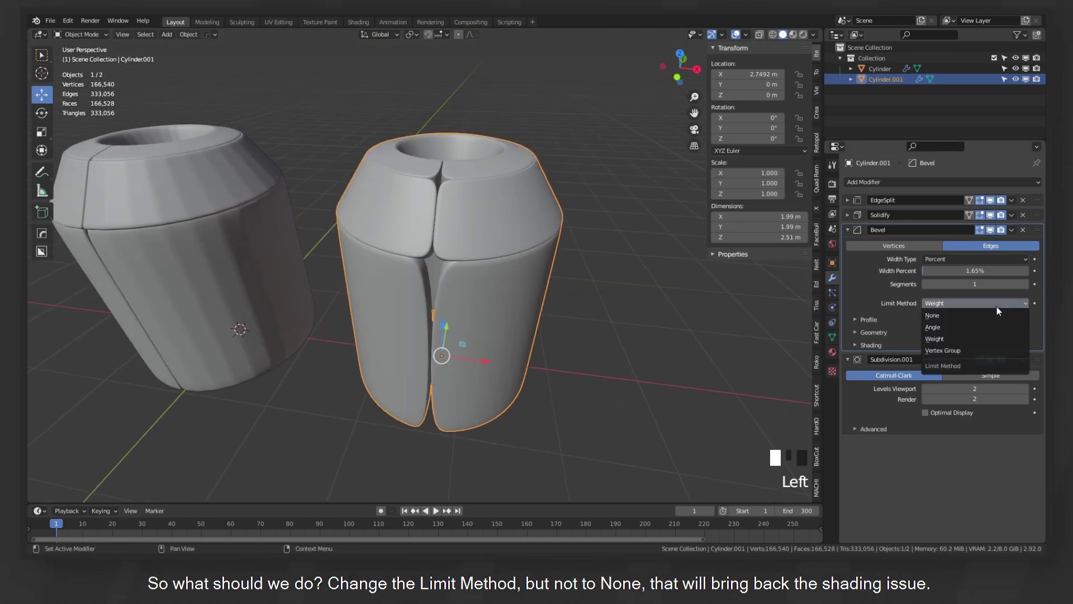
click(971, 318)
mouse_move(544, 289)
middle_down()
mouse_move(522, 257)
mouse_move(497, 260)
mouse_move(573, 256)
mouse_move(534, 289)
middle_up()
Set the split copy's Bevel limit method to Angle and check the result in wireframe and solid display.
click(958, 303)
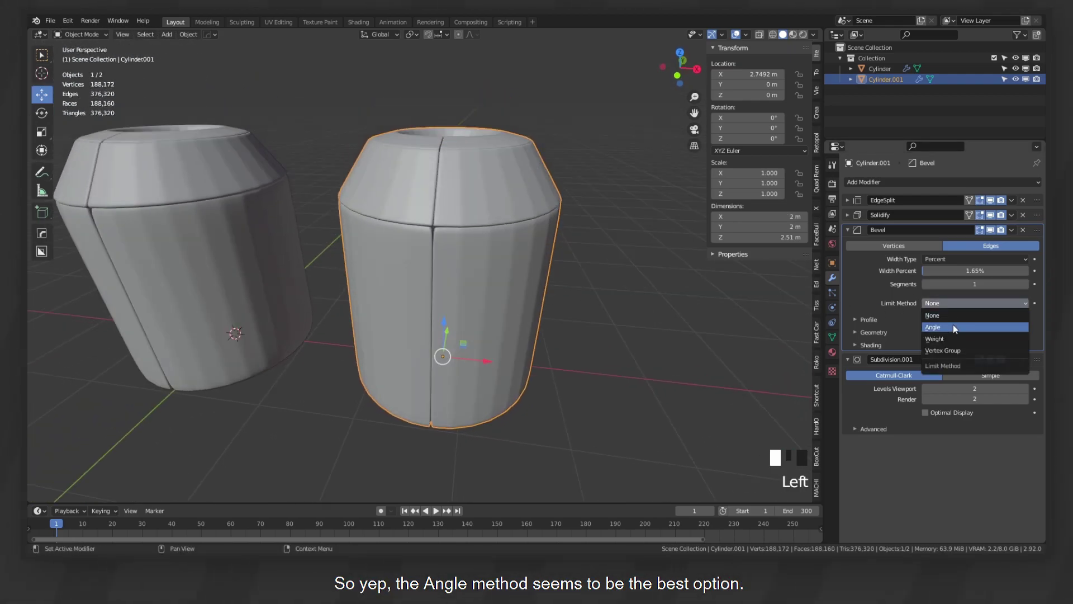
click(954, 324)
mouse_move(615, 261)
middle_down()
mouse_move(464, 226)
mouse_move(492, 242)
mouse_move(471, 205)
middle_up()
key(z)
mouse_move(336, 212)
middle_down()
mouse_move(454, 203)
mouse_move(420, 206)
mouse_move(462, 231)
mouse_move(448, 226)
middle_up()
key(z)
mouse_move(570, 212)
middle_down()
mouse_move(494, 239)
mouse_move(547, 267)
middle_up()
key(n)
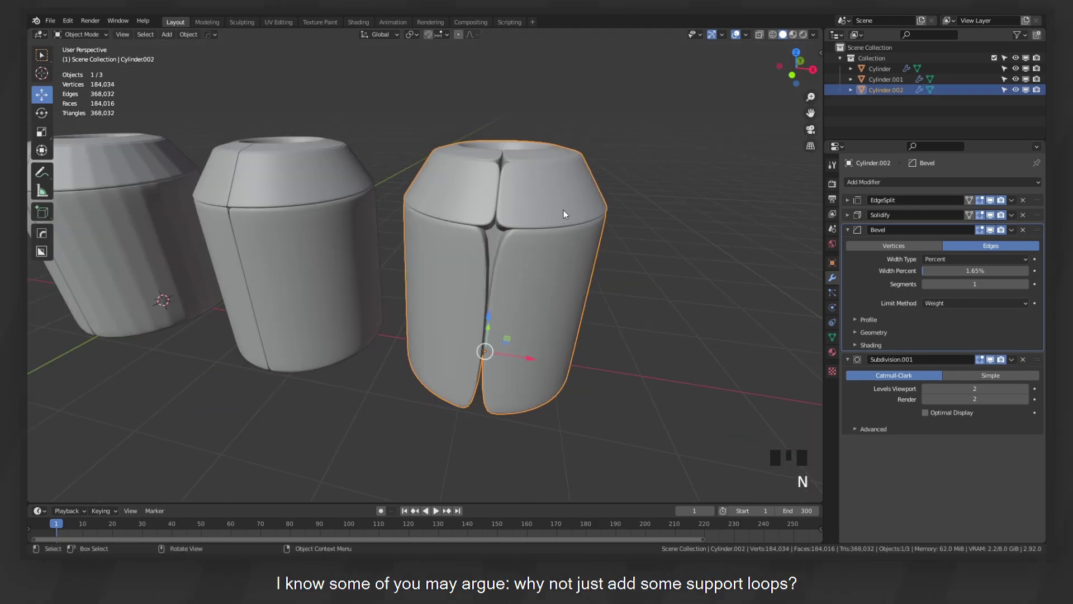
Add support loops on both sides of the far cylinder's shoulder edge and try moving the edge together with them.
middle_drag(564, 209, 531, 238)
key(Tab)
scroll(546, 226, up, 2)
key(a)
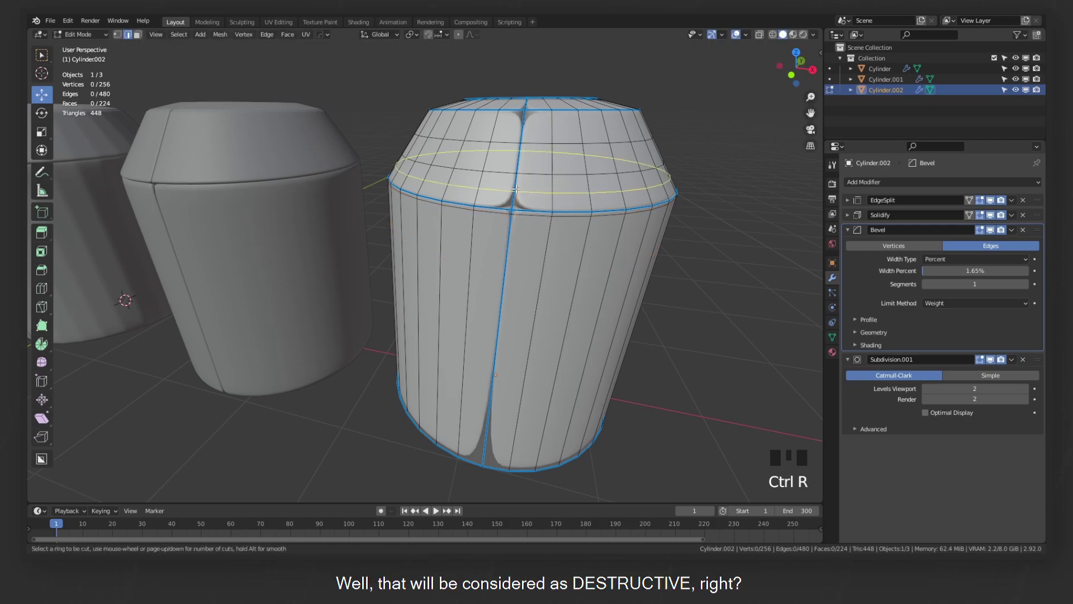
mouse_move(516, 201)
middle_down()
mouse_move(491, 220)
mouse_move(542, 207)
mouse_move(560, 151)
mouse_move(529, 199)
middle_up()
key(a)
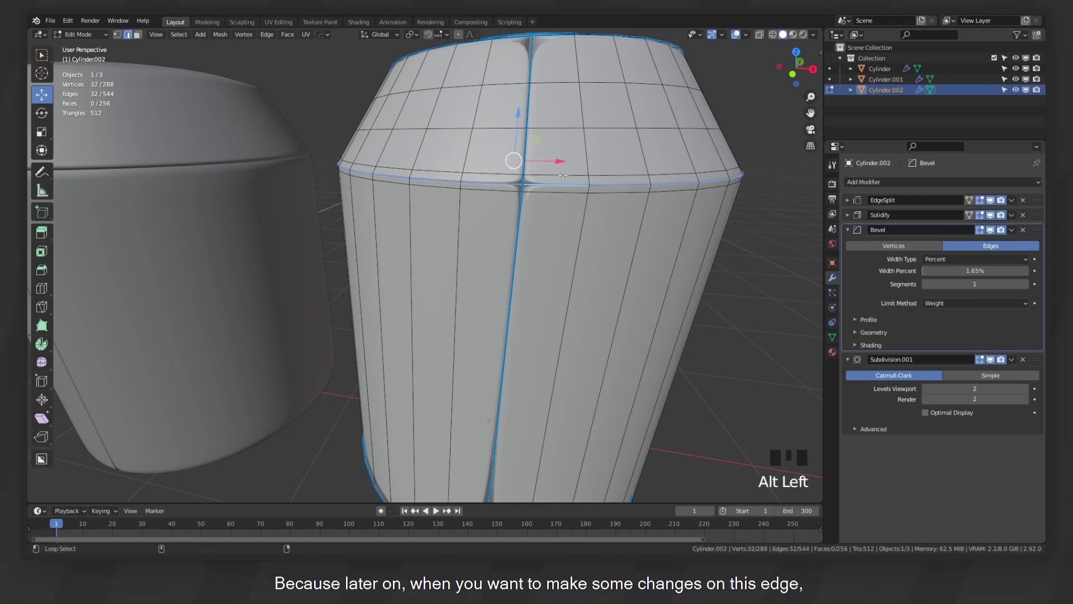
key(g)
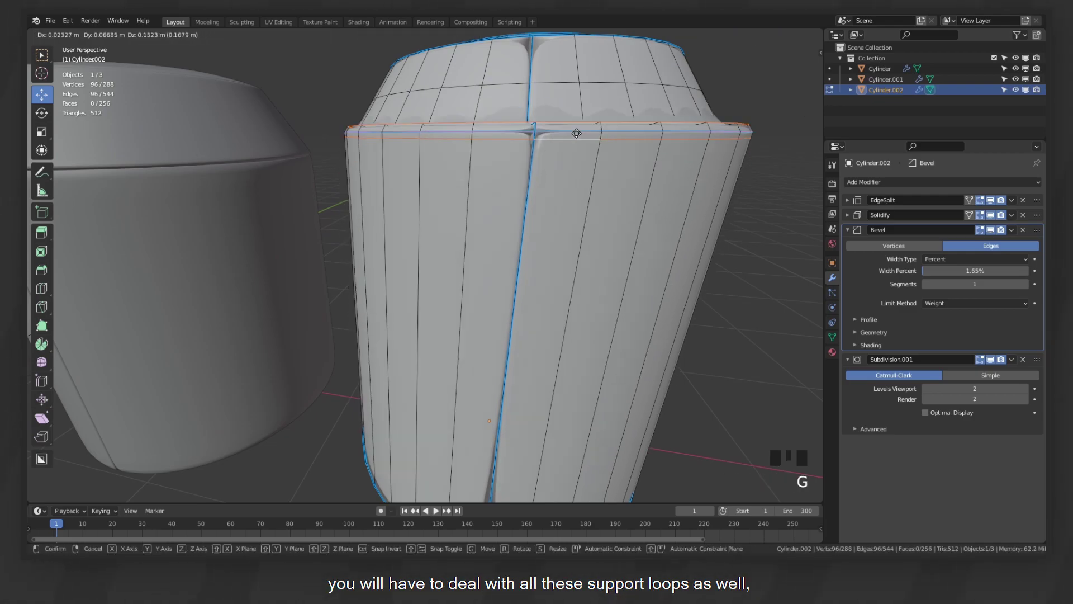
right_click(545, 171)
Try moving the shoulder edge loop alone on the Angle-limited middle cylinder, ending with nothing selected in its mesh.
shift+middle_drag(224, 168, 481, 166)
key(Tab)
click(485, 133)
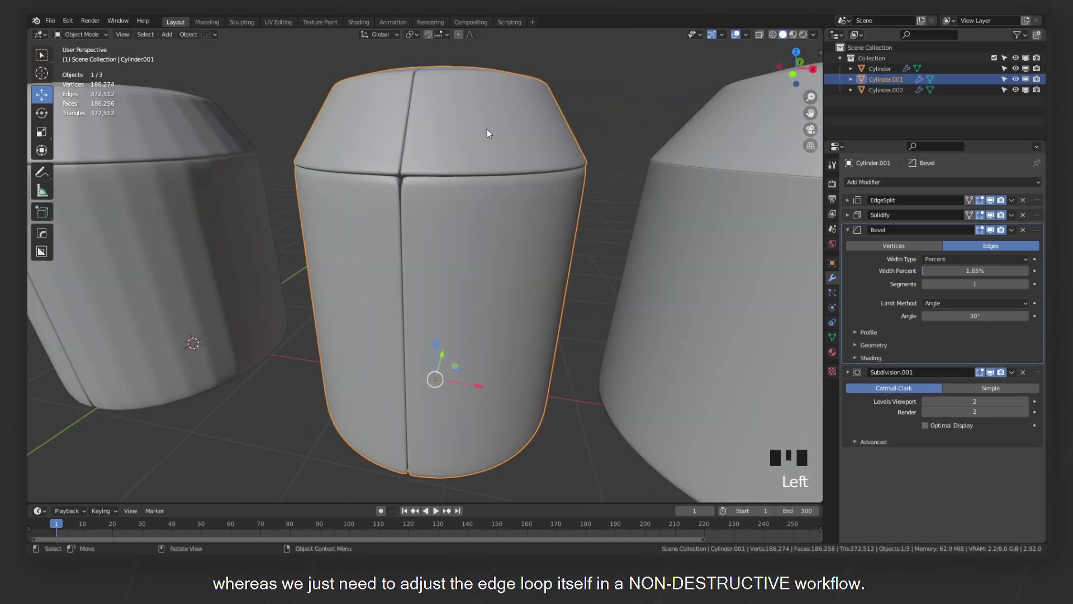
key(Tab)
key(g)
right_click(475, 165)
scroll(478, 168, down, 3)
key(alt+a)
middle_drag(491, 197, 443, 201)
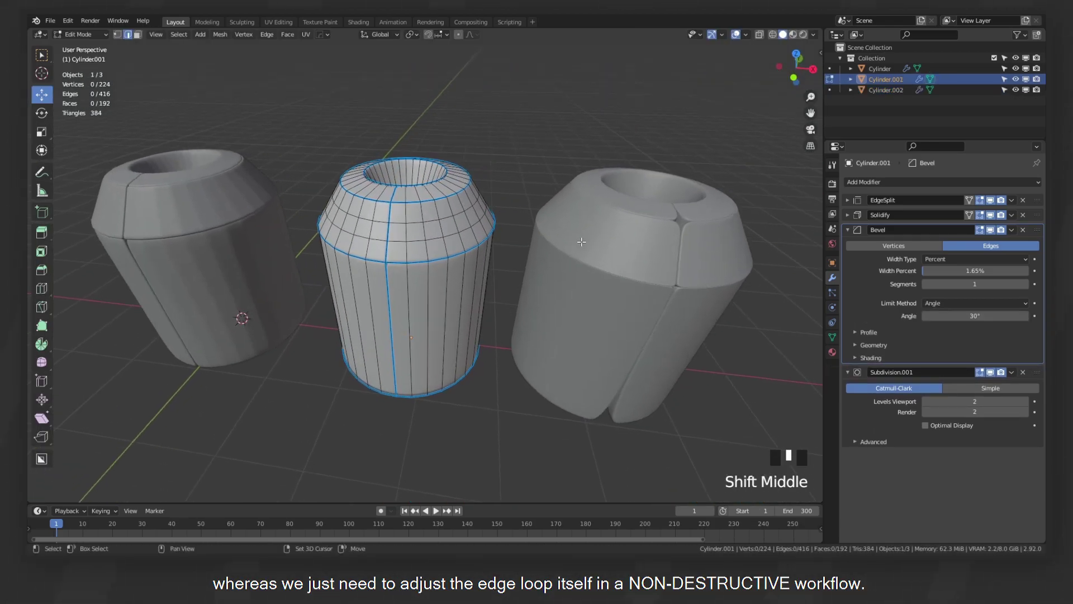
key(Tab)
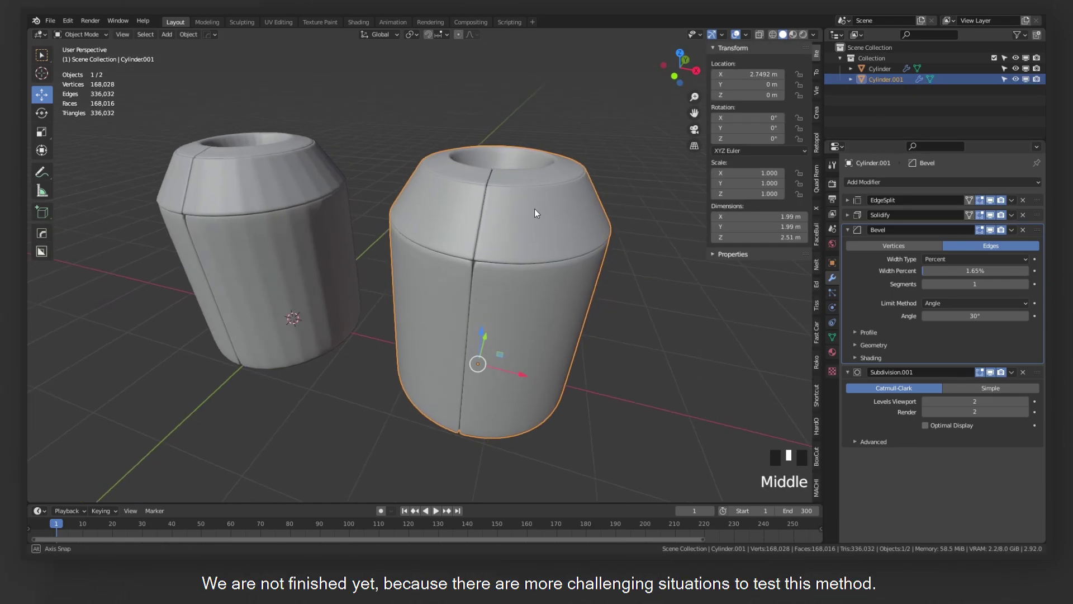
middle_drag(535, 209, 561, 208)
shift+middle_drag(562, 208, 635, 253)
key(Tab)
key(Tab)
middle_drag(547, 207, 558, 221)
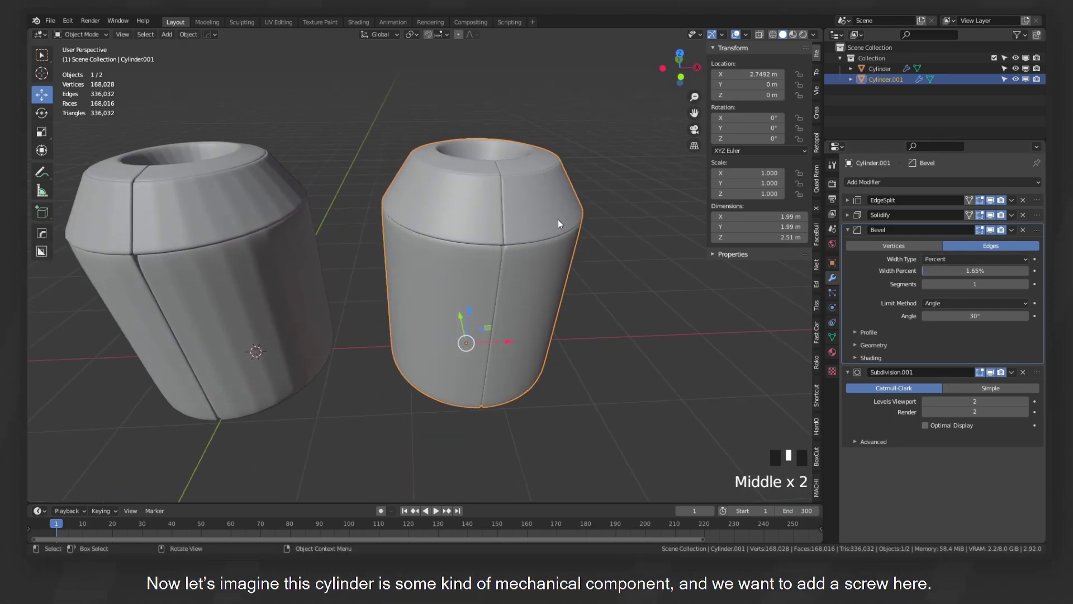
Mark the four edges of one face on the copy's sloped upper part as sharp and check the outline in Object Mode.
scroll(534, 232, down, 2)
middle_drag(465, 300, 467, 273)
scroll(468, 269, up, 1)
key(Tab)
key(3)
click(447, 186)
key(2)
key(ctrl+e)
click(436, 242)
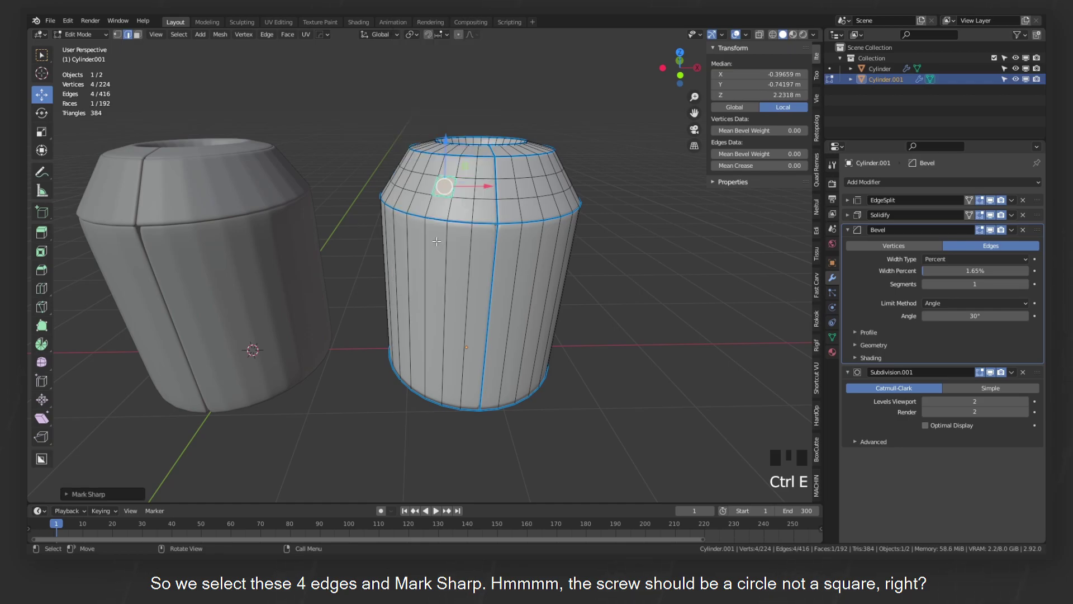
key(Tab)
scroll(465, 187, up, 3)
shift+middle_drag(465, 187, 452, 213)
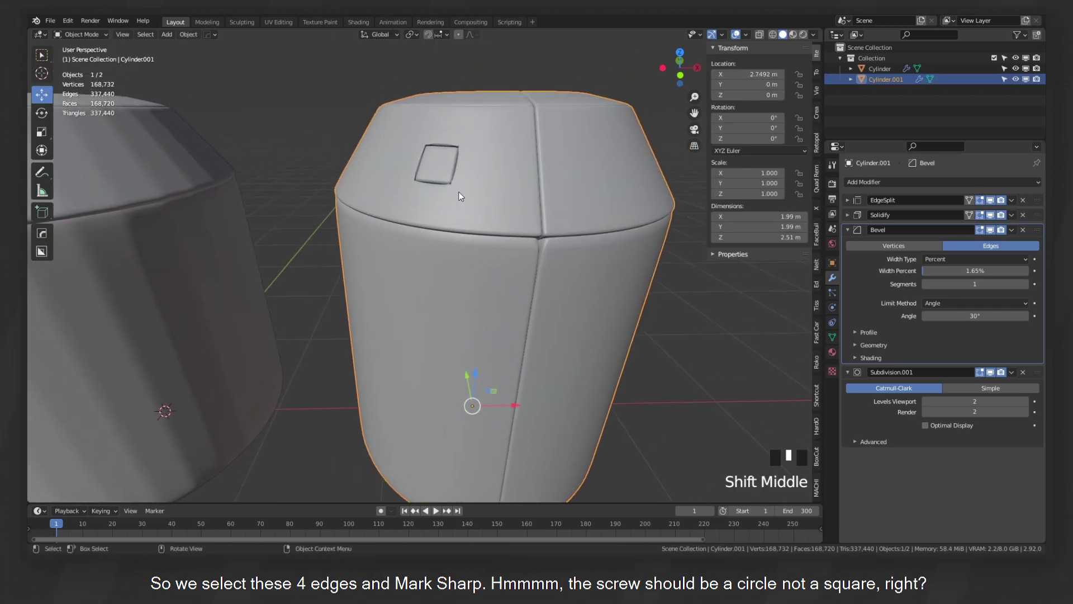
Set the copy's Bevel limit method to Weight and check the screw outline and vertical cut in Object Mode.
key(Tab)
click(972, 303)
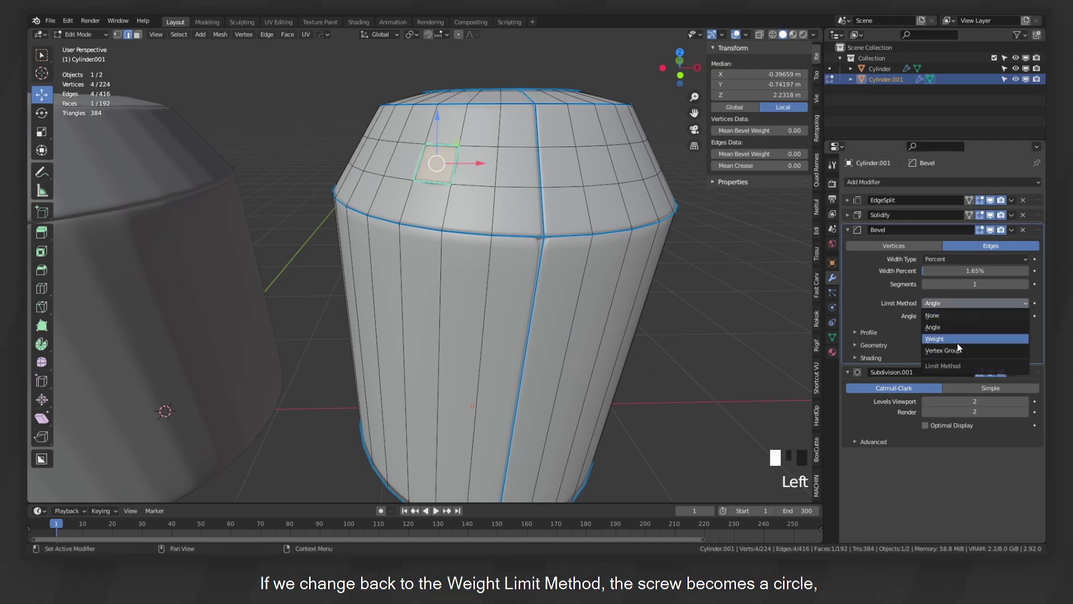
click(1001, 339)
click(439, 162)
key(Tab)
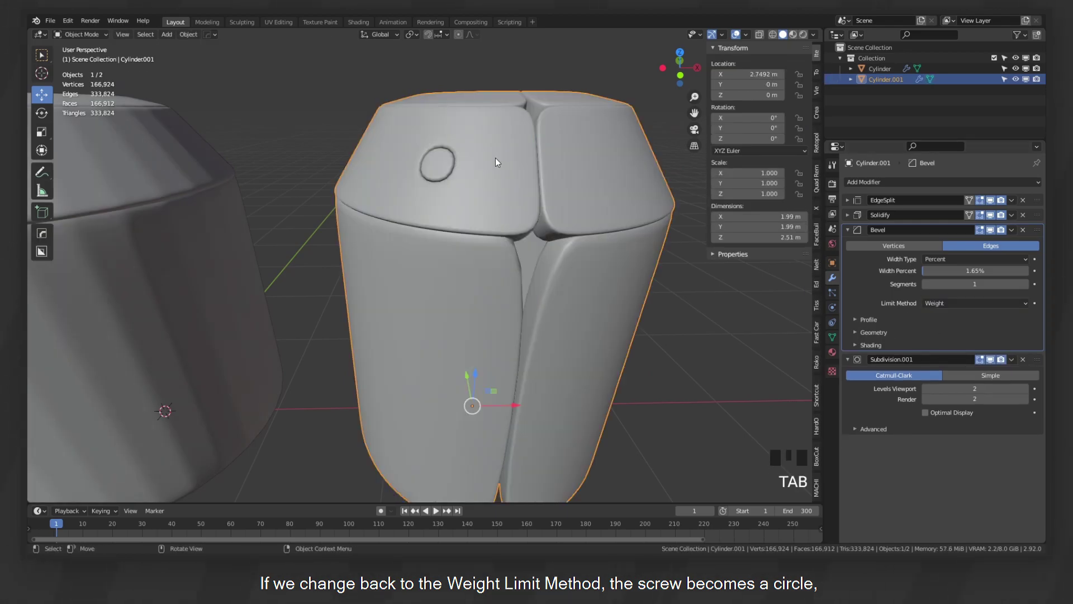
mouse_move(546, 281)
middle_down()
mouse_move(522, 268)
mouse_move(544, 265)
middle_up()
scroll(542, 265, down, 2)
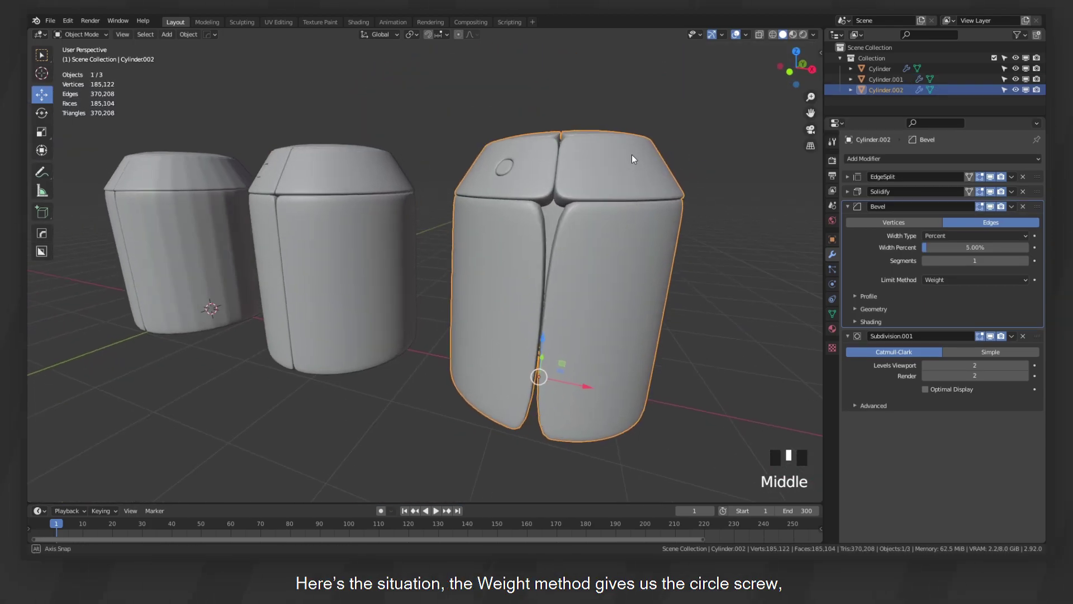
Compare the screw outline and vertical edge cut on the Angle-limited and Weight-limited cylinders.
middle_drag(631, 154, 726, 210)
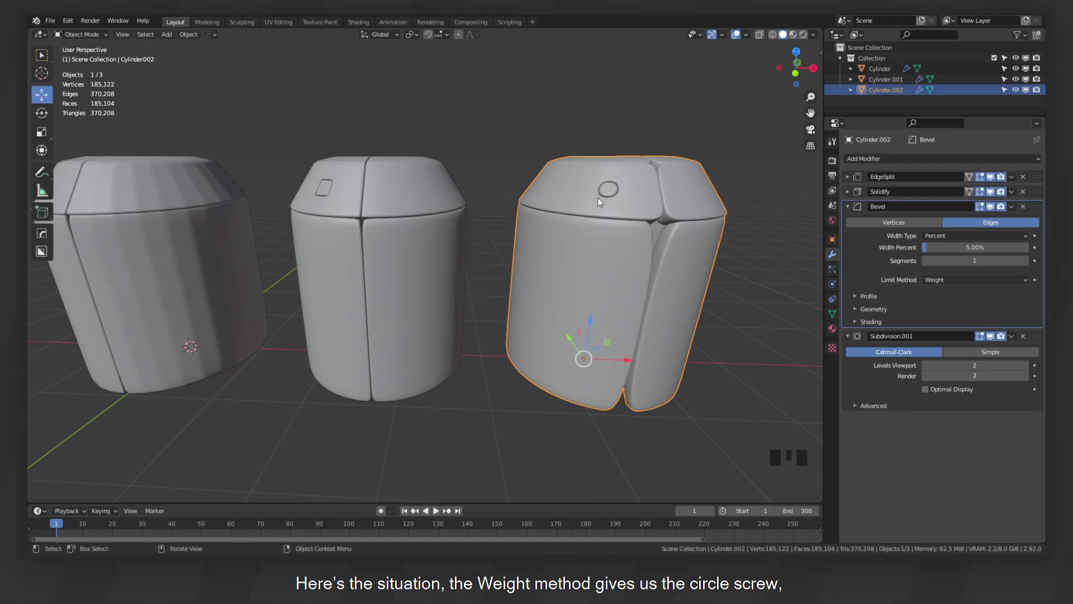
click(406, 196)
middle_drag(413, 218, 492, 220)
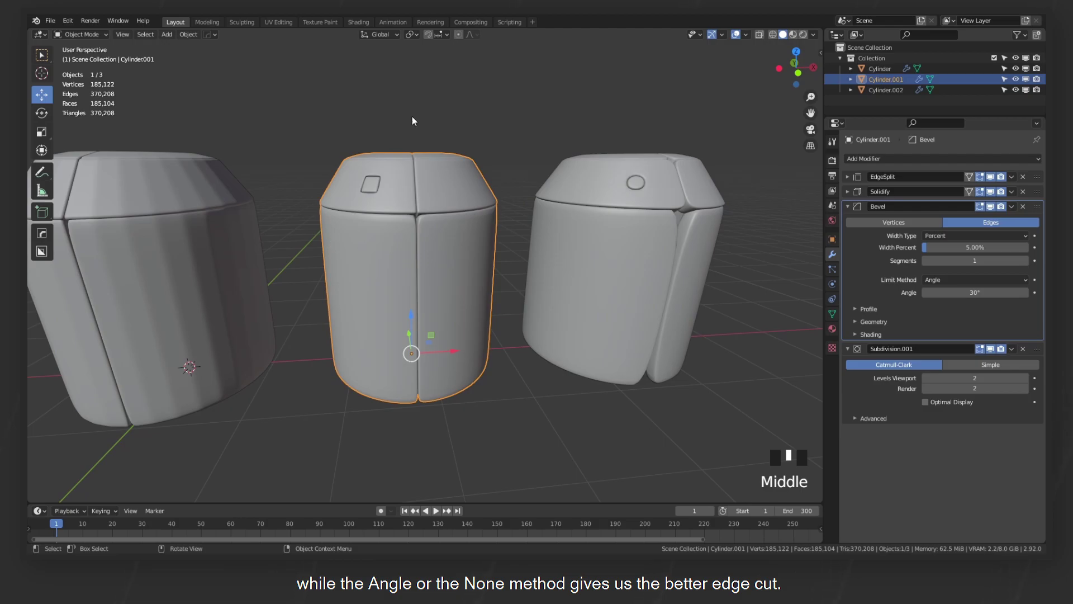
click(603, 174)
click(464, 189)
click(587, 193)
click(448, 195)
Duplicate the Weight-limited cylinder and place the copy beside it along the X axis.
click(626, 303)
shift+middle_drag(630, 160, 520, 287)
key(shift+d)
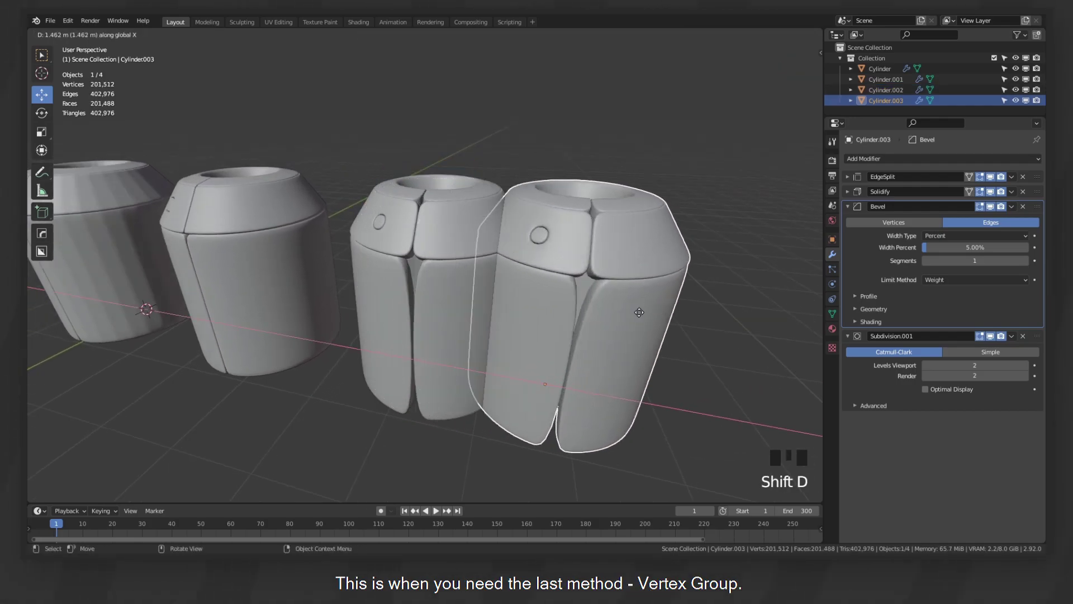
click(685, 327)
shift+middle_drag(685, 327, 614, 267)
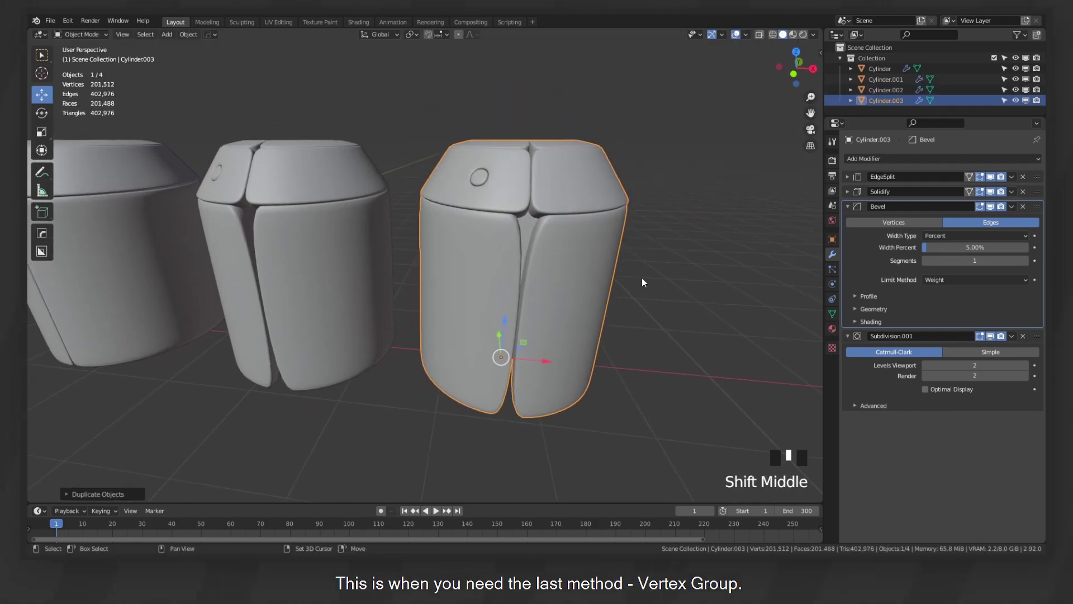
Create a vertex group on the new duplicate and assign only the vertices along its vertical split edge to it.
click(832, 315)
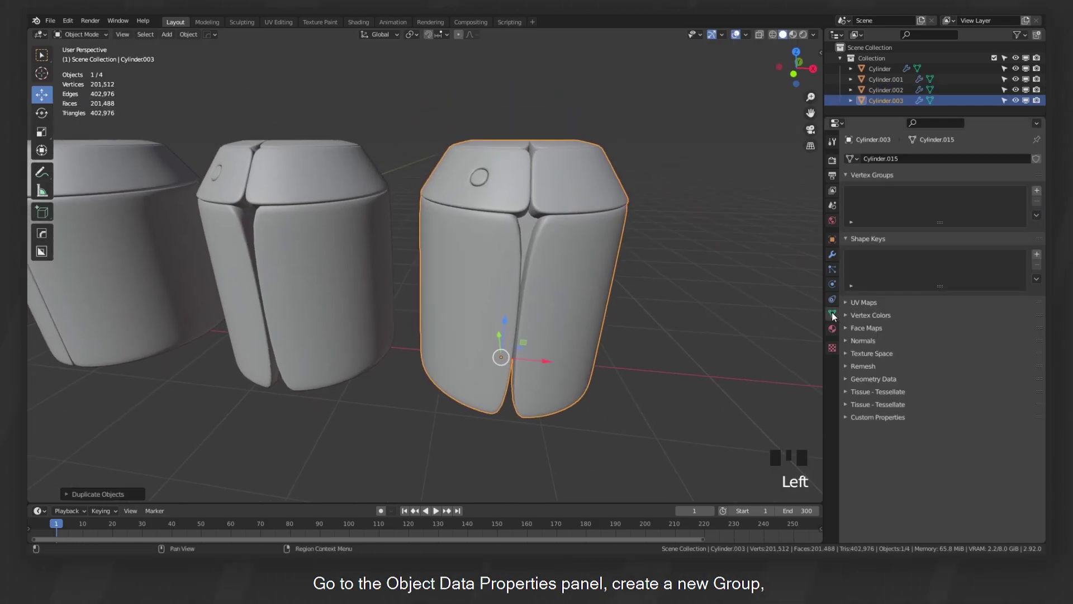
click(1038, 191)
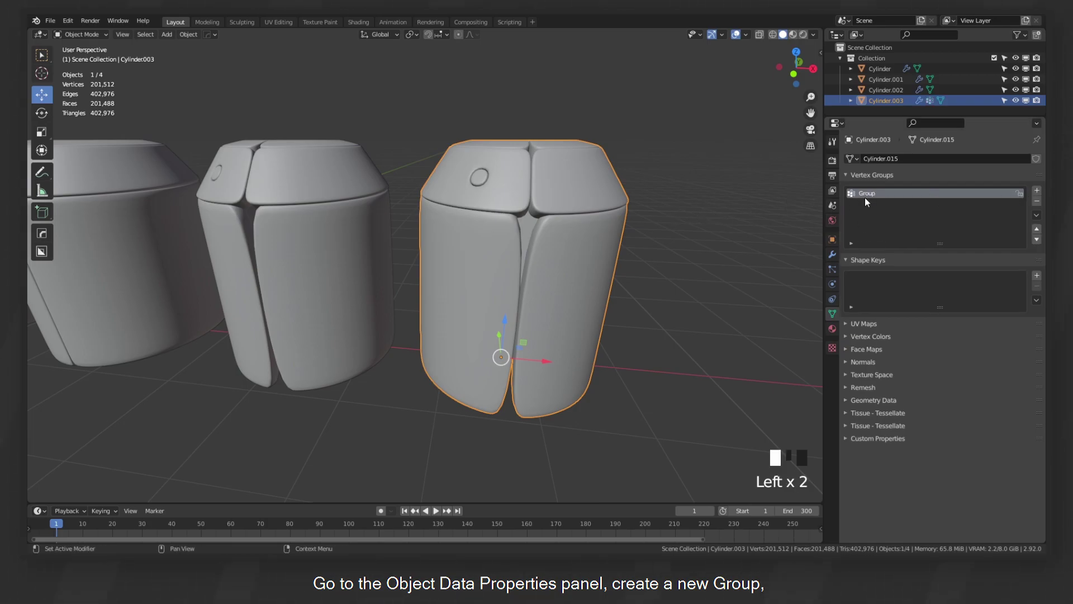
key(Tab)
key(2)
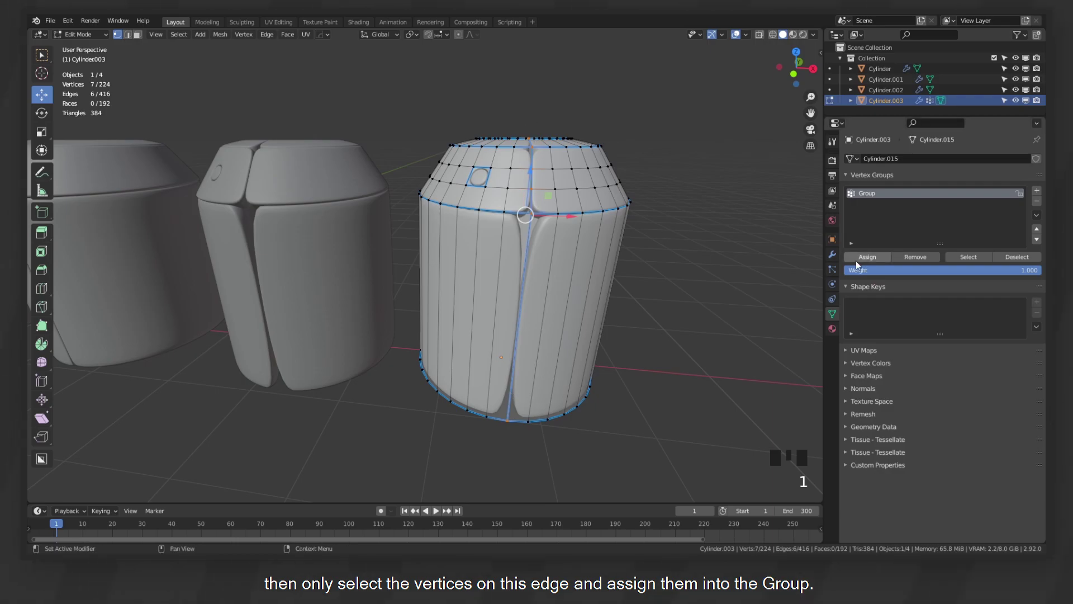
mouse_move(629, 260)
middle_down()
mouse_move(621, 228)
mouse_move(622, 266)
middle_up()
key(Tab)
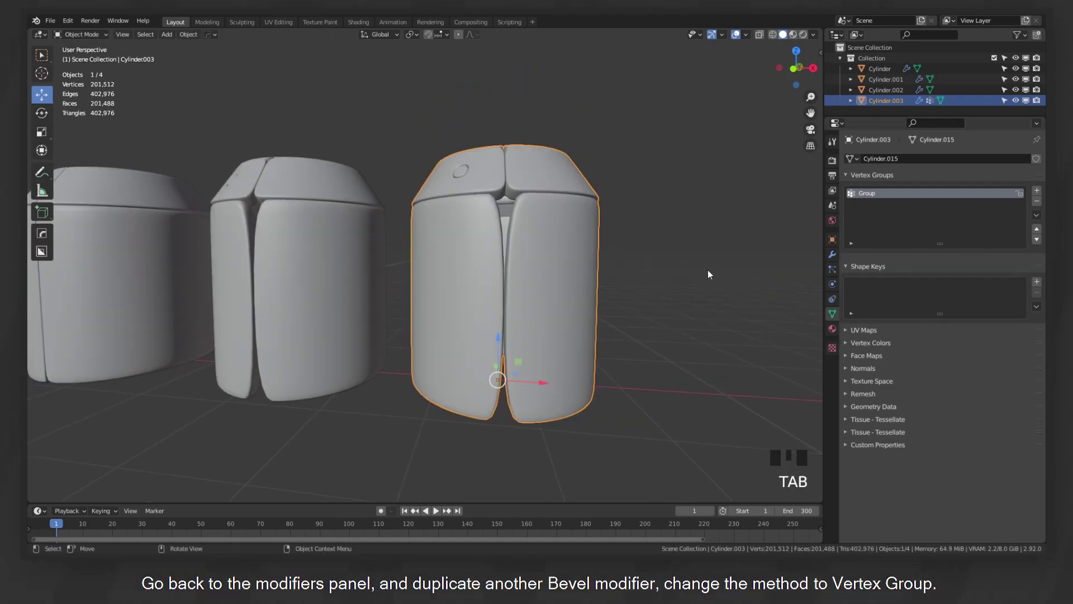
Duplicate the Bevel modifier and set the second one's limit method to Vertex Group, using the vertex group Group.
click(833, 256)
click(1012, 207)
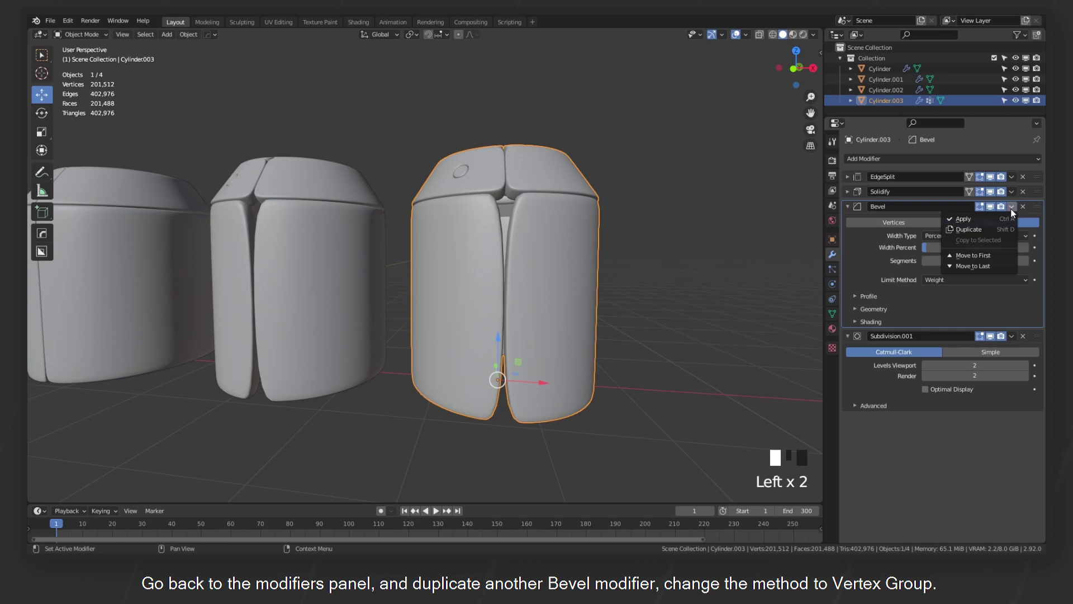
click(1002, 226)
drag(967, 414, 947, 454)
click(954, 422)
click(949, 440)
middle_drag(559, 282, 660, 237)
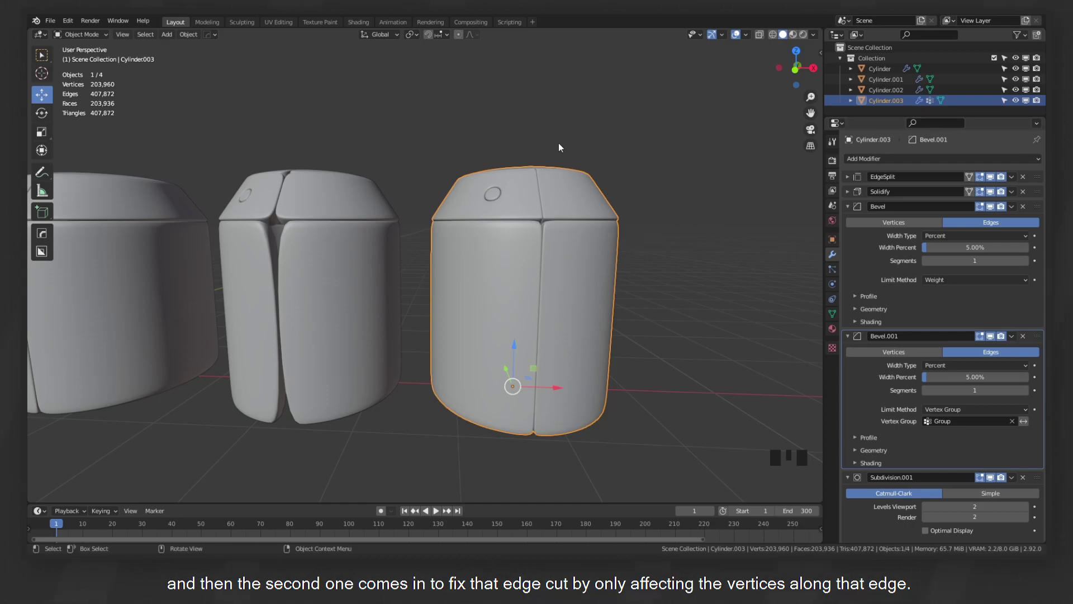
Inspect the vertex-group cylinder's vertical cut in Edit Mode and examine its topology closely in wireframe display.
key(Tab)
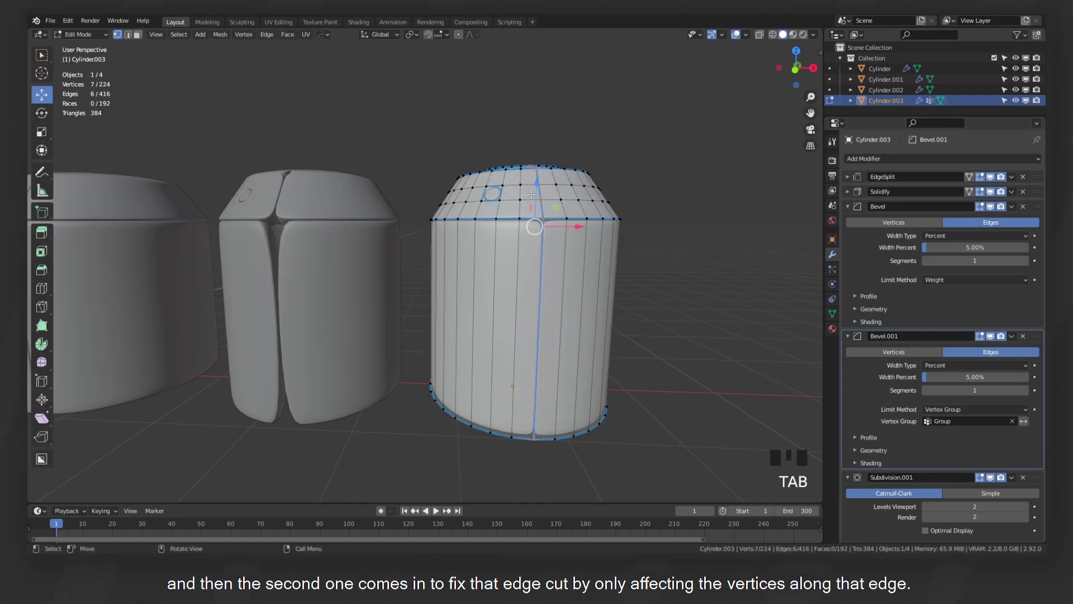
key(Tab)
middle_drag(565, 226, 597, 202)
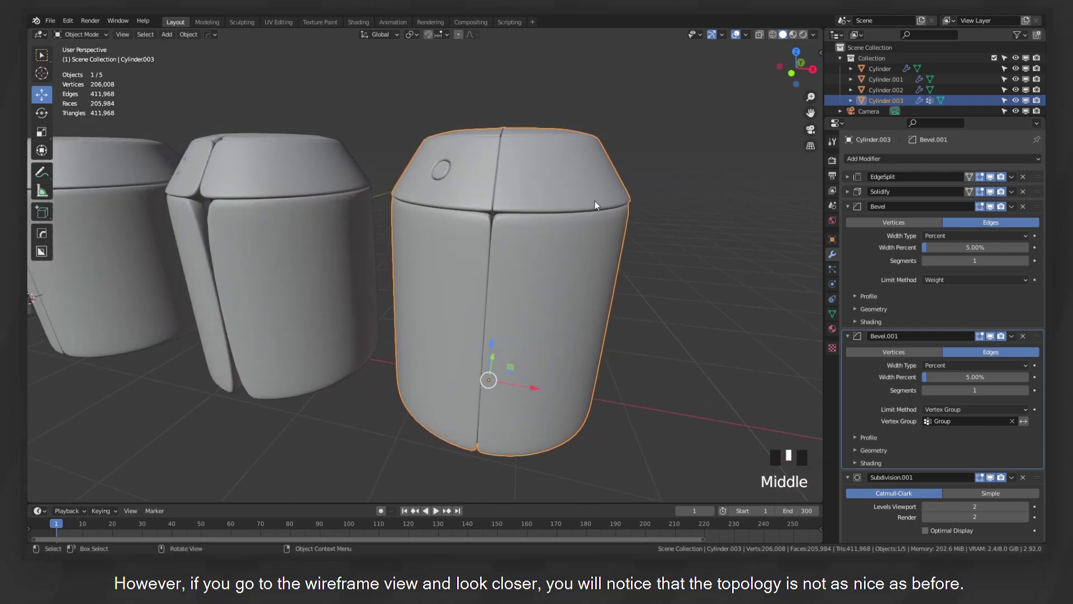
key(z)
middle_drag(526, 197, 525, 254)
scroll(557, 188, up, 1)
key(a)
scroll(528, 253, up, 2)
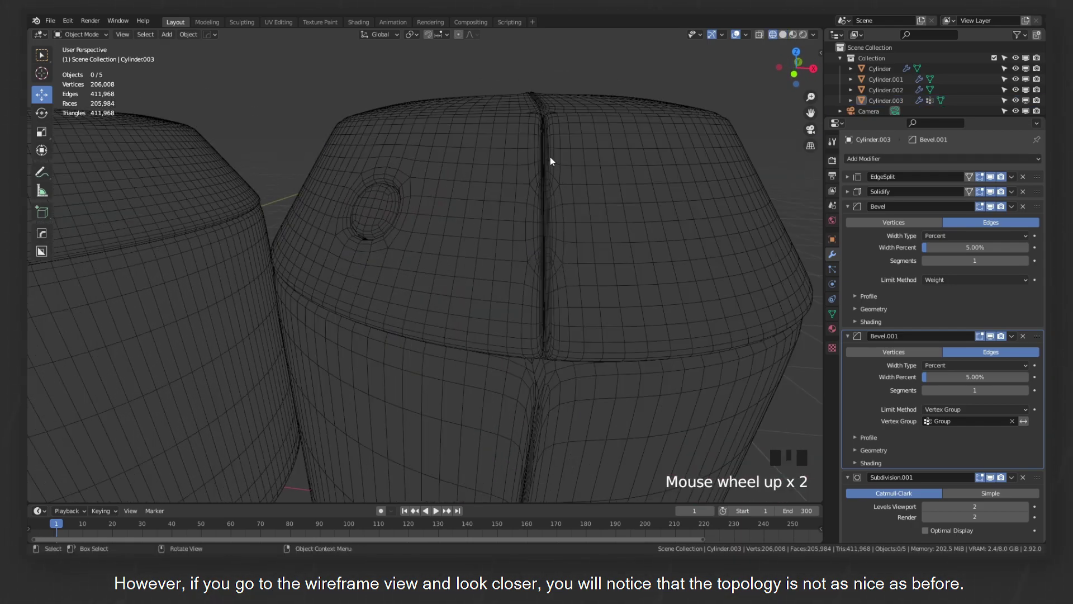
mouse_move(555, 199)
middle_down()
mouse_move(551, 298)
mouse_move(568, 259)
mouse_move(492, 209)
mouse_move(505, 230)
middle_up()
key(z)
Compare the solid-shaded vertex-group cylinder with the Weight-limited one, leaving nothing selected.
scroll(710, 232, down, 3)
shift+middle_drag(471, 263, 610, 217)
click(609, 217)
click(387, 203)
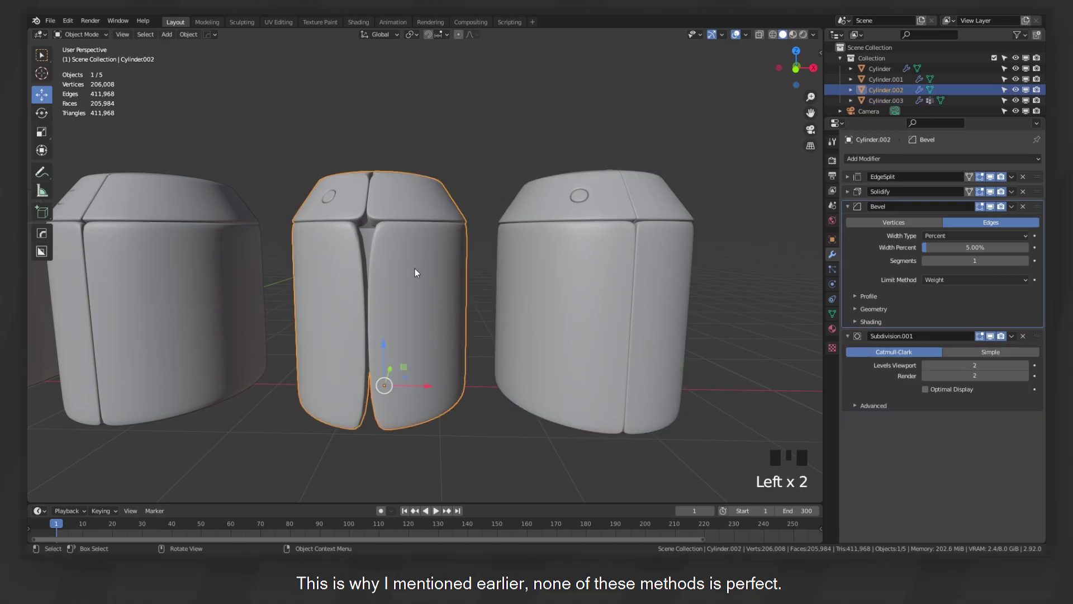
scroll(348, 218, down, 3)
middle_drag(347, 218, 498, 267)
key(alt+a)
Display all four cylinders with their materials and view them from a distance through the scene camera.
middle_drag(680, 342, 646, 292)
scroll(530, 274, down, 2)
mouse_move(530, 278)
middle_down()
mouse_move(587, 285)
mouse_move(546, 304)
mouse_move(479, 292)
mouse_move(510, 295)
mouse_move(537, 278)
mouse_move(519, 263)
middle_up()
key(z)
click(519, 312)
scroll(518, 311, up, 1)
mouse_move(519, 312)
middle_down()
mouse_move(515, 359)
mouse_move(520, 304)
middle_up()
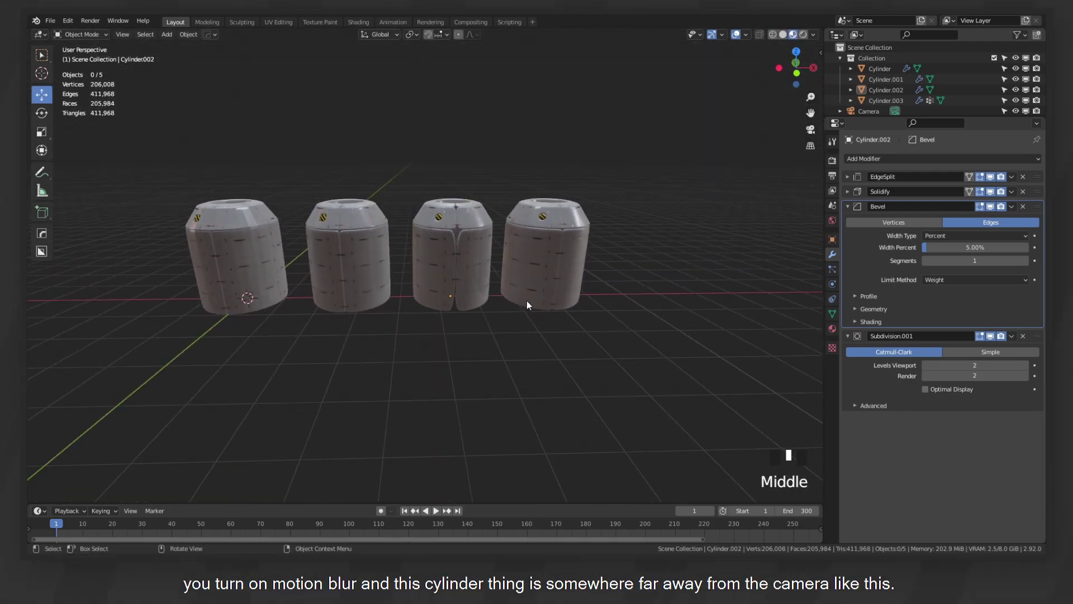
key(KP_0)
Try moving the vertex-group cylinder around within the camera view.
click(547, 258)
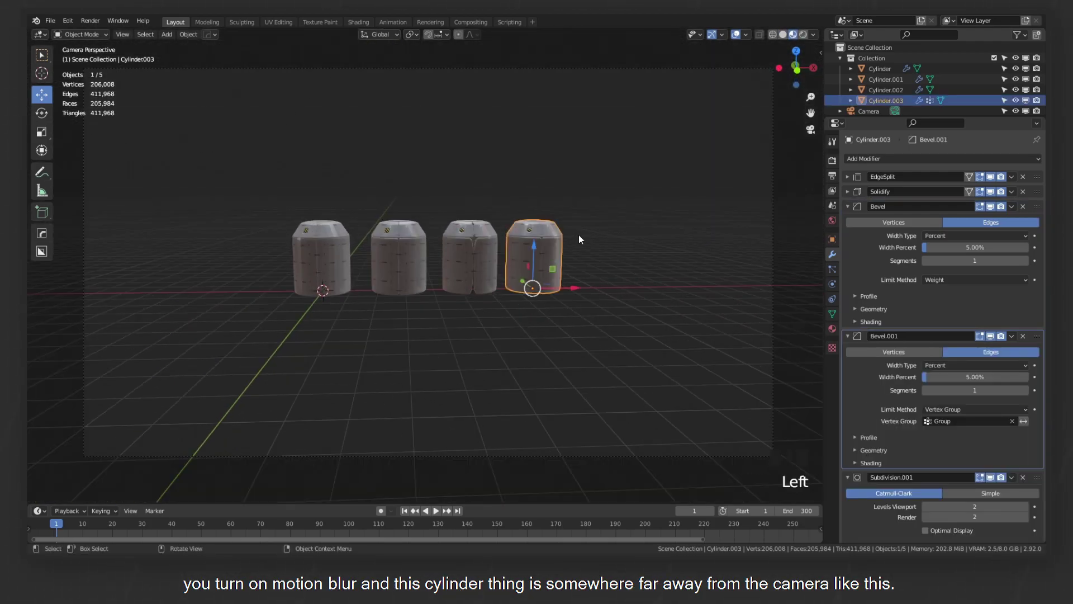
key(g)
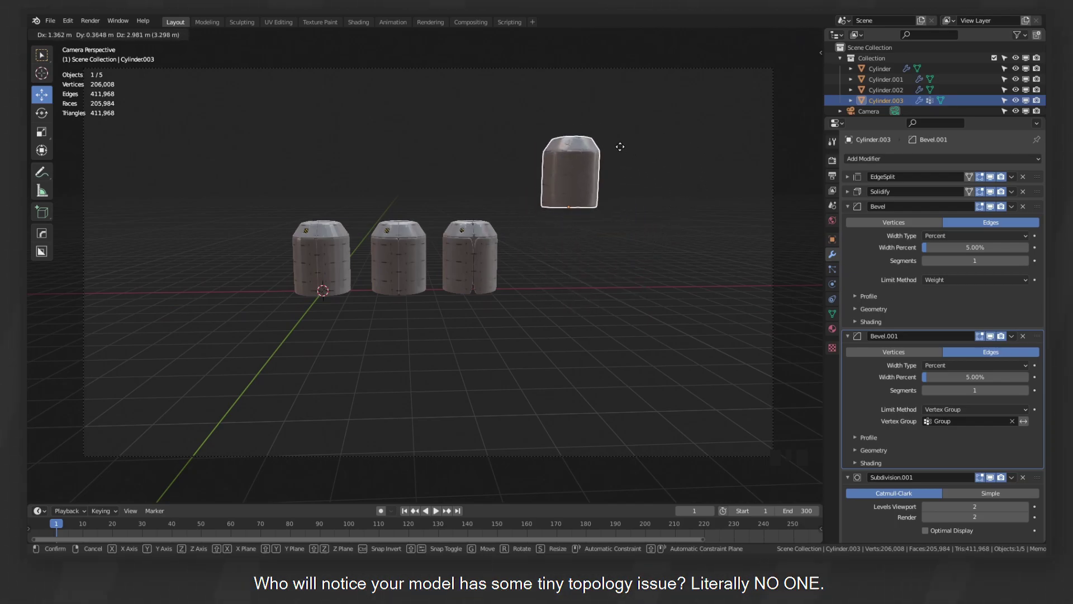
right_click(618, 224)
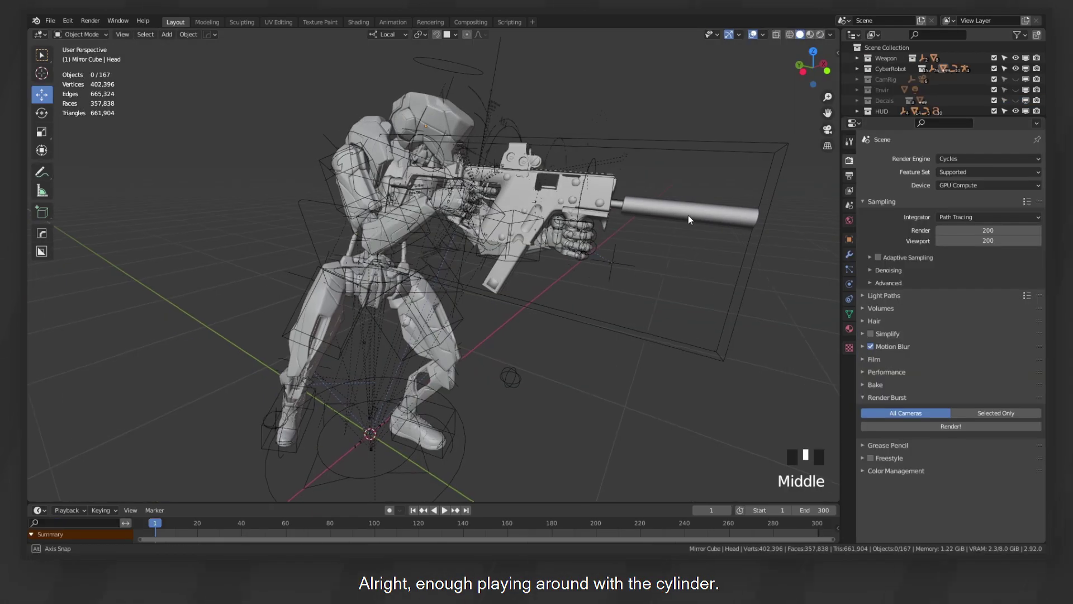
Hide the viewport overlays in the robot scene and show the robot in wireframe display.
mouse_move(689, 216)
middle_down()
mouse_move(735, 215)
mouse_move(603, 266)
mouse_move(517, 212)
mouse_move(545, 203)
mouse_move(536, 230)
mouse_move(586, 193)
mouse_move(564, 190)
middle_up()
scroll(694, 213, down, 2)
scroll(535, 229, up, 1)
click(754, 35)
key(z)
shift+middle_drag(839, 215, 817, 257)
Review the robot head's modifier stack, examining the Subdivision_Simple, Subdivision_Clark, Bevel and Decimate settings.
click(850, 255)
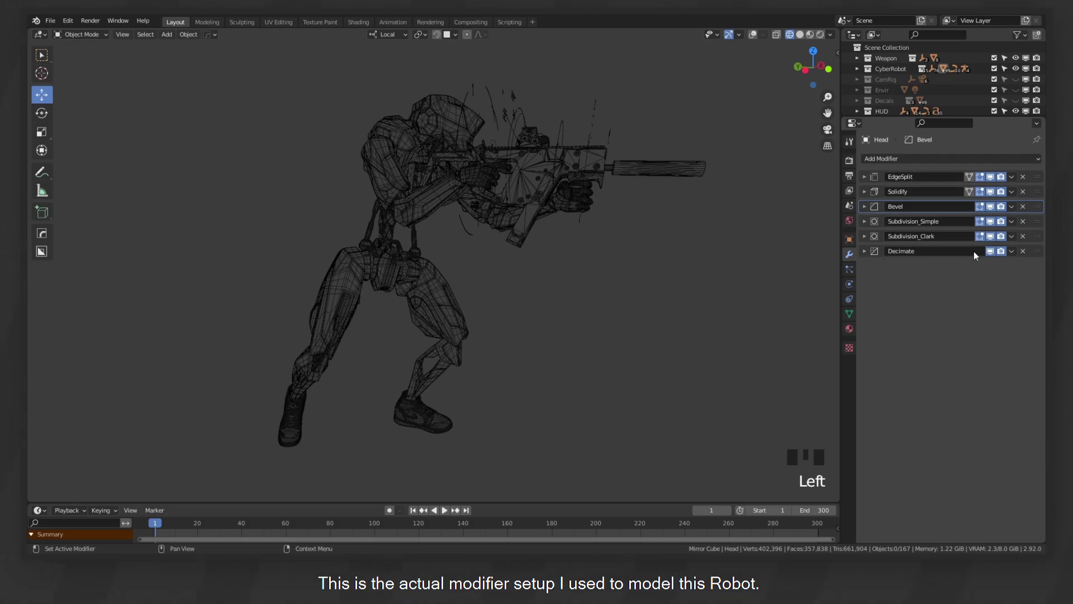
middle_drag(607, 258, 649, 270)
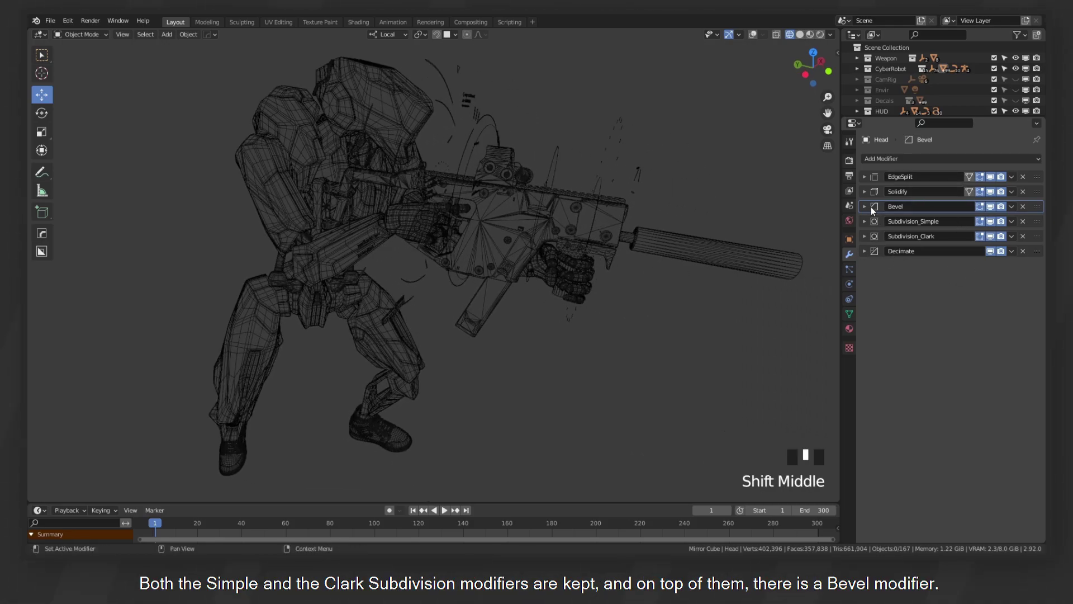
click(864, 222)
click(864, 221)
click(866, 236)
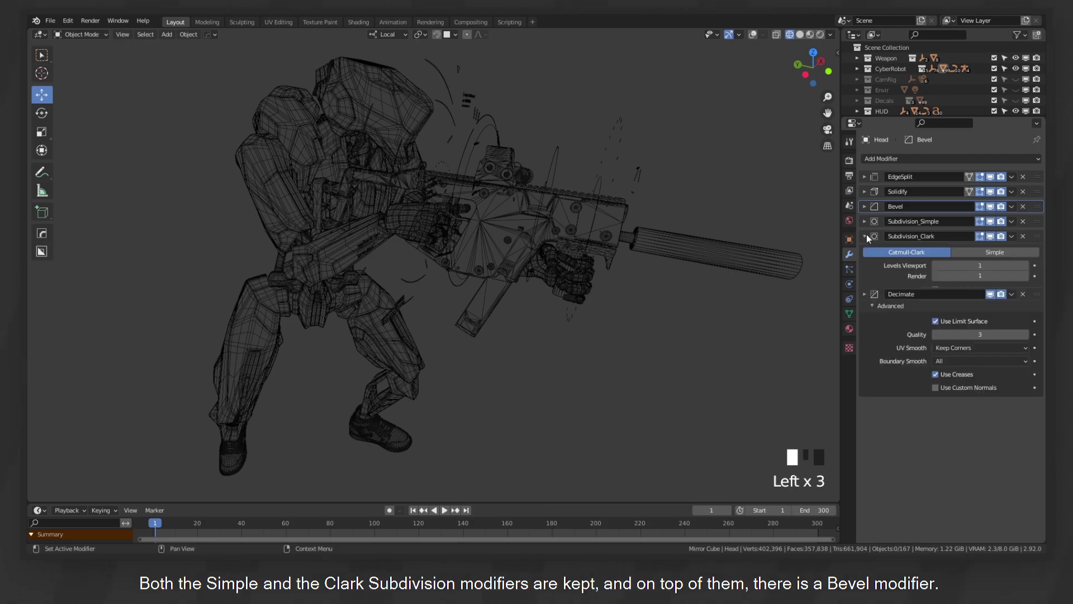
click(865, 236)
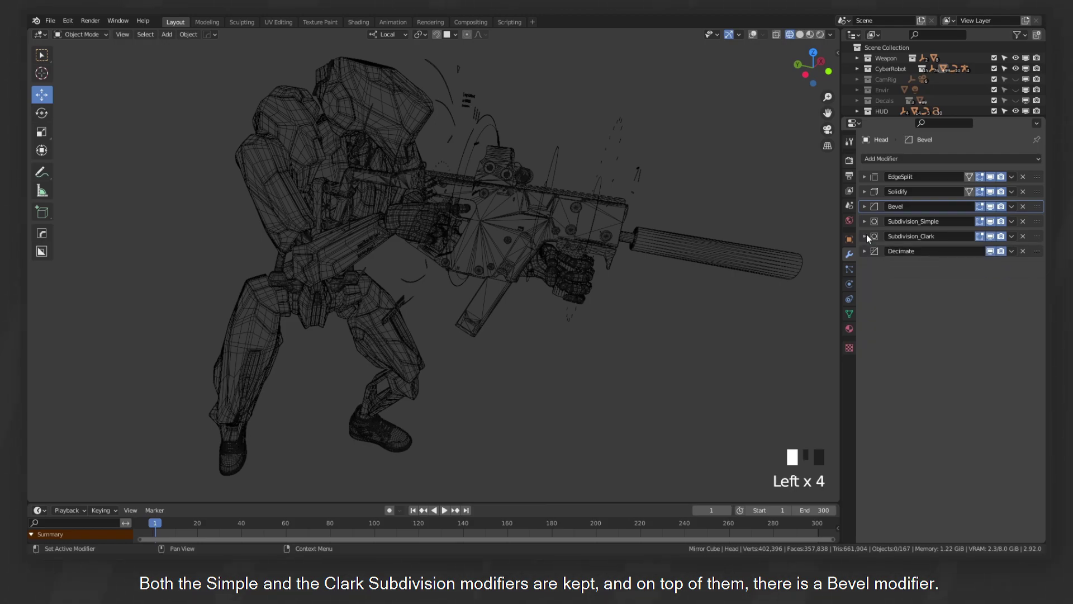
click(866, 206)
click(866, 207)
click(864, 250)
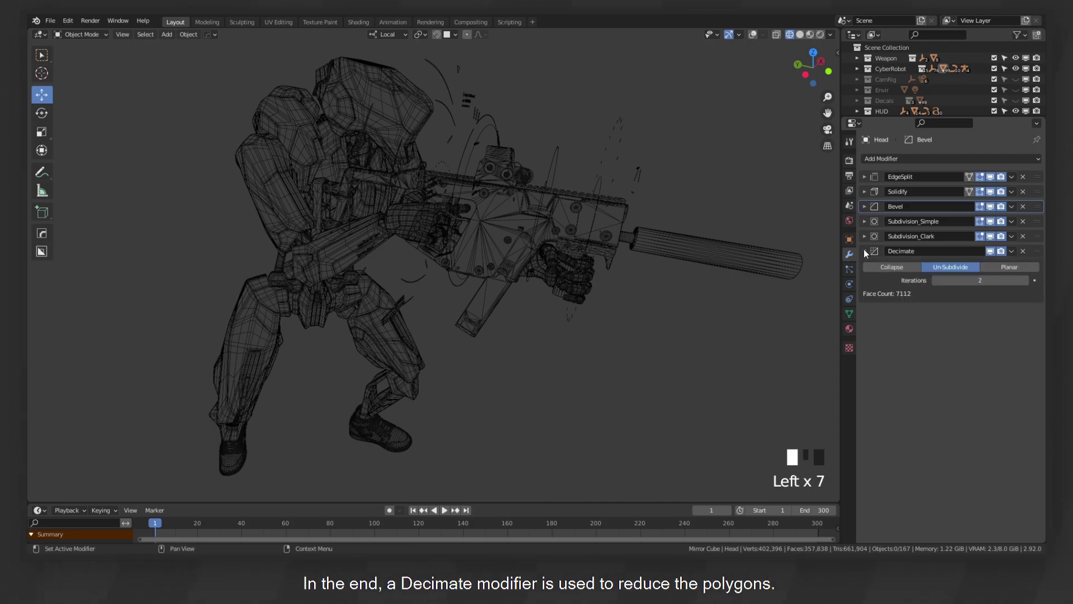
Try raising the robot head's Decimate iterations to 4.
click(990, 280)
click(990, 281)
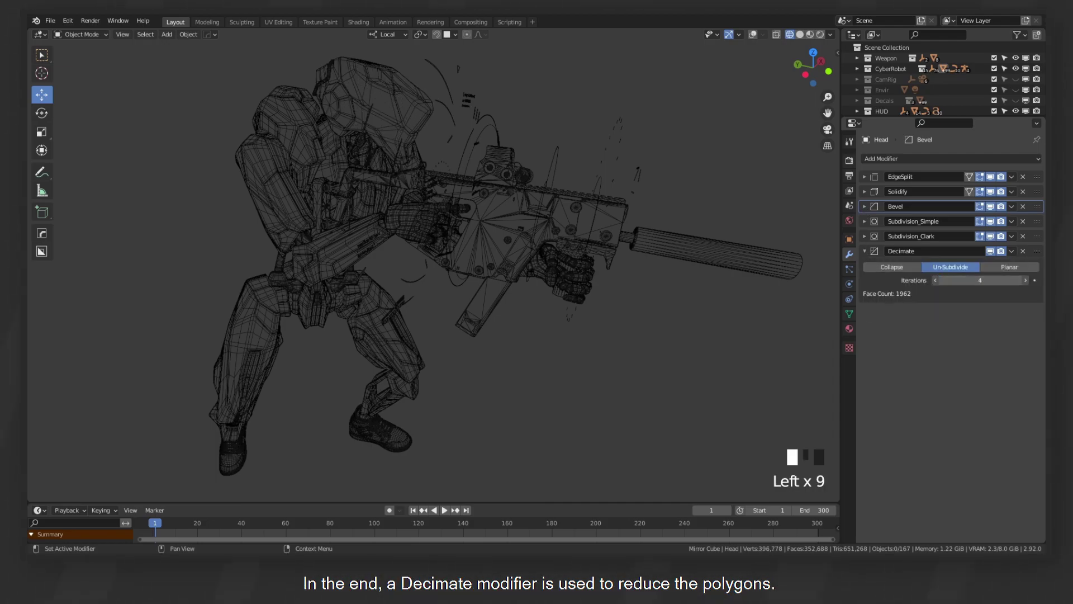
Expand the head's Bevel, Subdivision_Simple and Subdivision_Clark settings and examine them alongside a close-up of the head's wireframe.
click(865, 206)
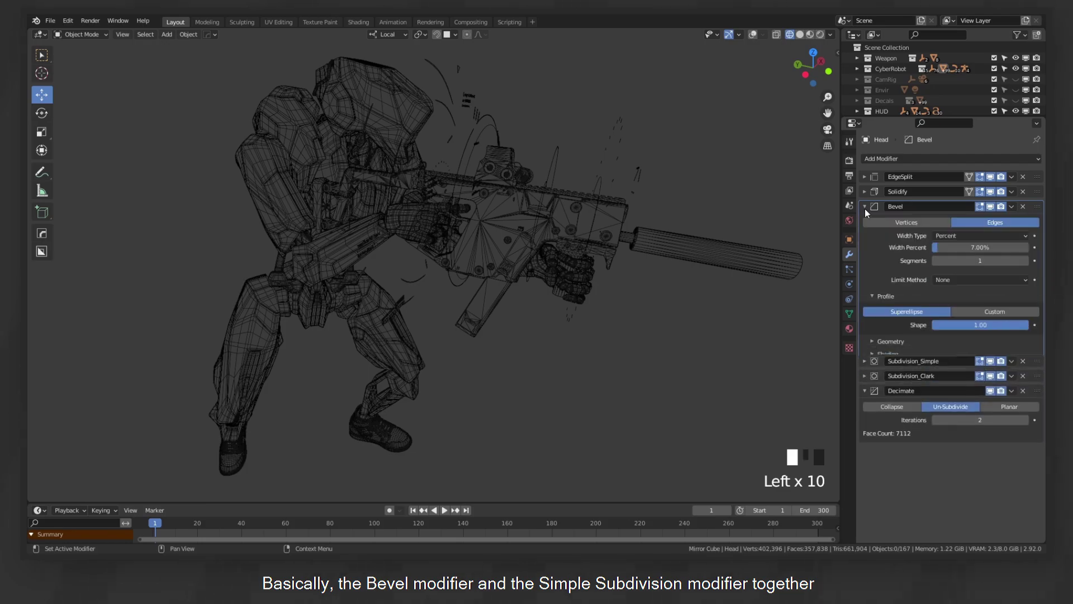
click(865, 369)
middle_drag(940, 223, 941, 164)
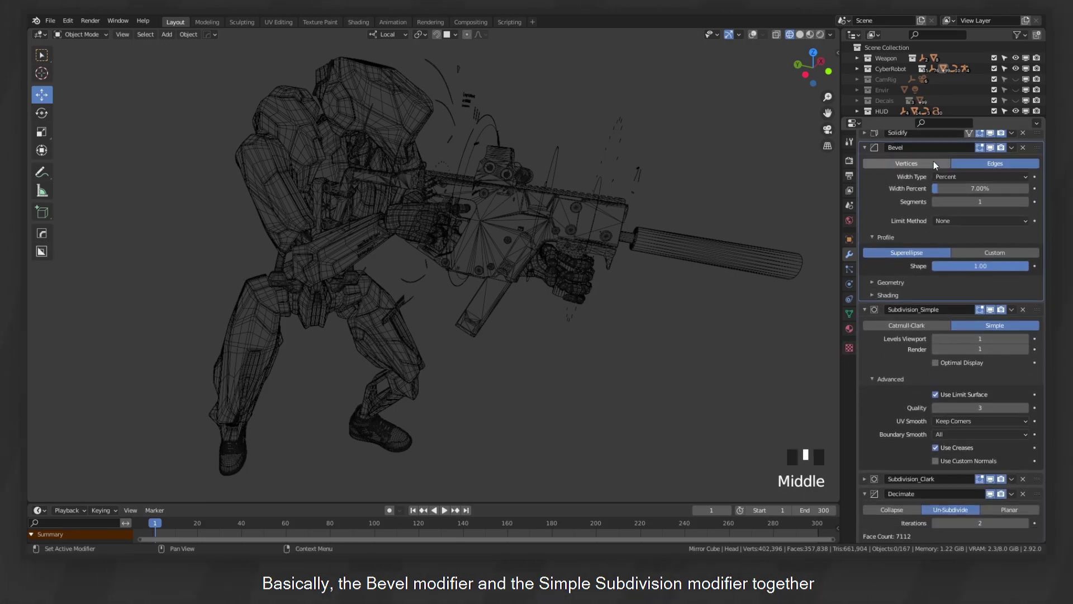
shift+middle_drag(375, 220, 401, 117)
scroll(472, 207, up, 3)
middle_drag(889, 381, 967, 330)
click(865, 478)
key(z)
key(z)
middle_drag(937, 393, 945, 391)
middle_drag(954, 353, 960, 423)
shift+middle_drag(480, 162, 503, 261)
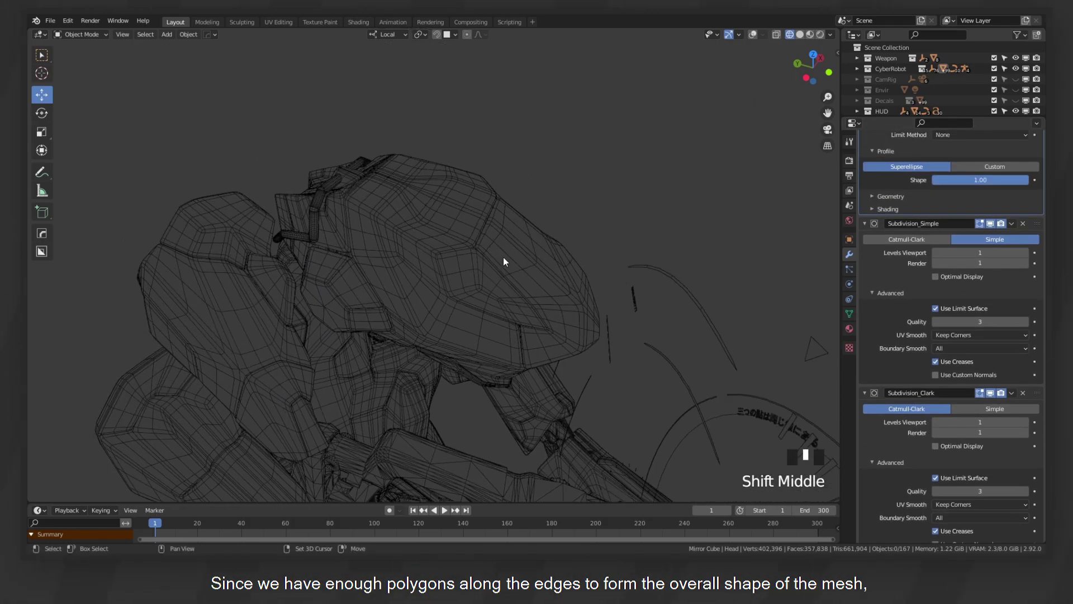
Compare the head's wireframe with the Decimate iterations set to 0 and to 2.
middle_drag(942, 316, 944, 245)
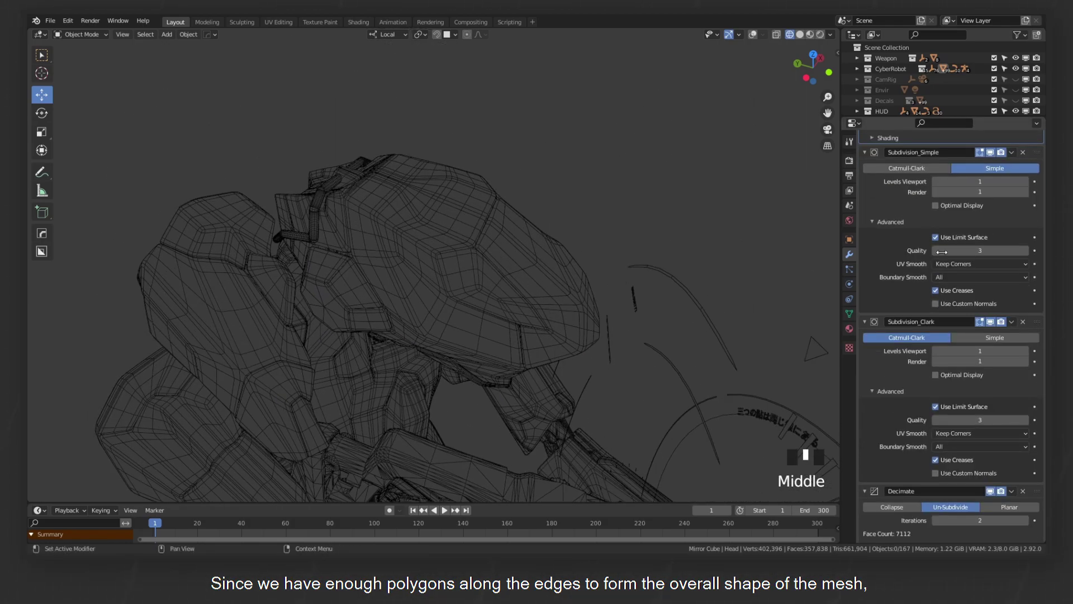
key(BackSpace)
text(0)
key(Return)
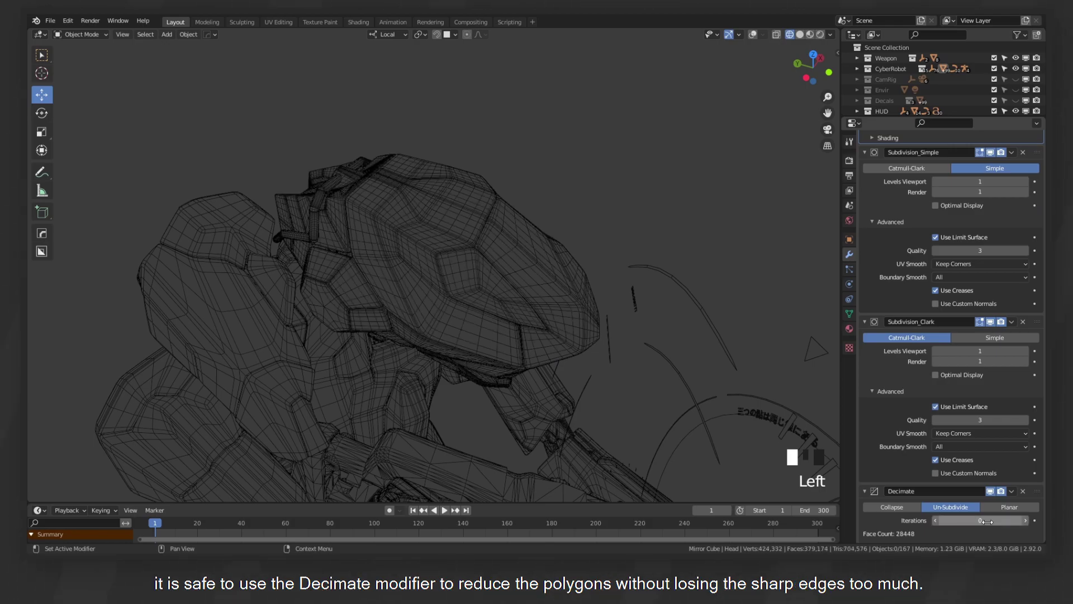
key(Return)
key(Return)
text(2)
key(Return)
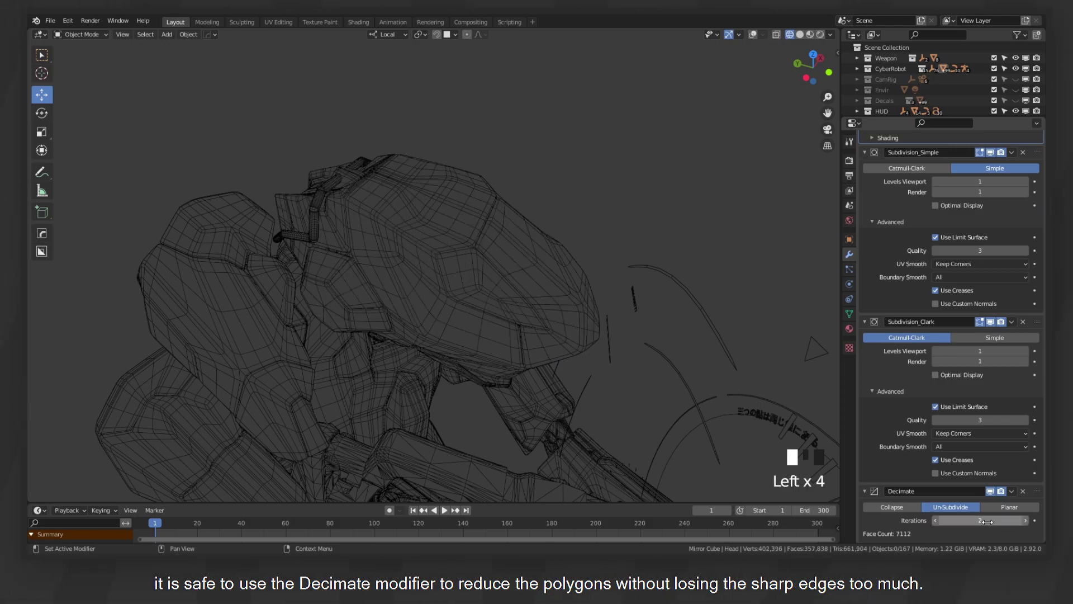
Try Bevel Width Percent values of 6, 7 and 10 on the robot head in solid shading.
middle_drag(561, 248, 555, 226)
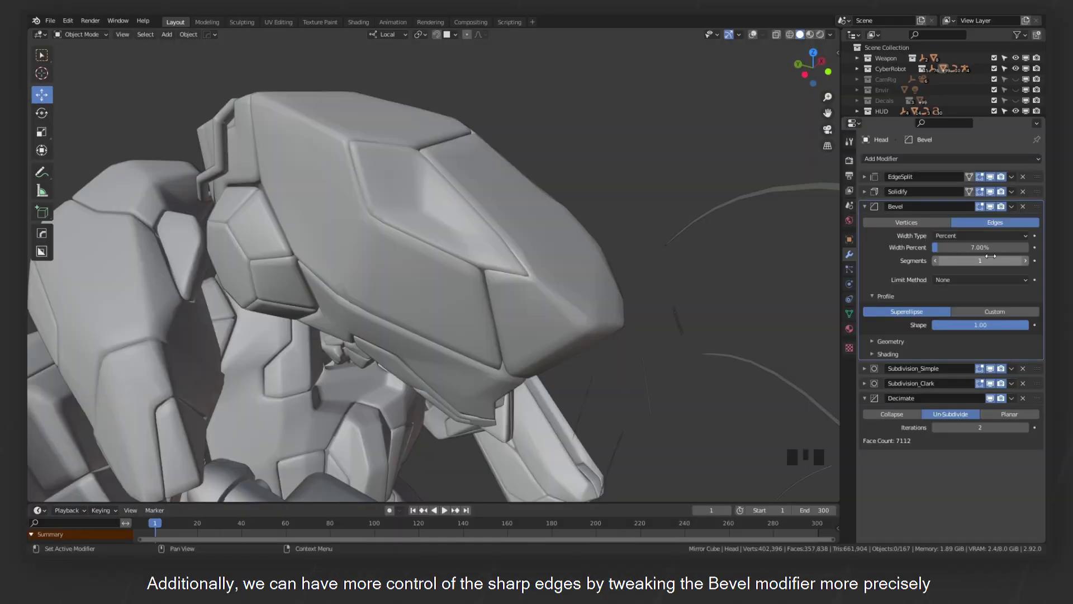
key(Return)
click(987, 247)
text(6)
key(Return)
click(988, 247)
text(7)
key(Return)
click(987, 248)
text(10)
key(Return)
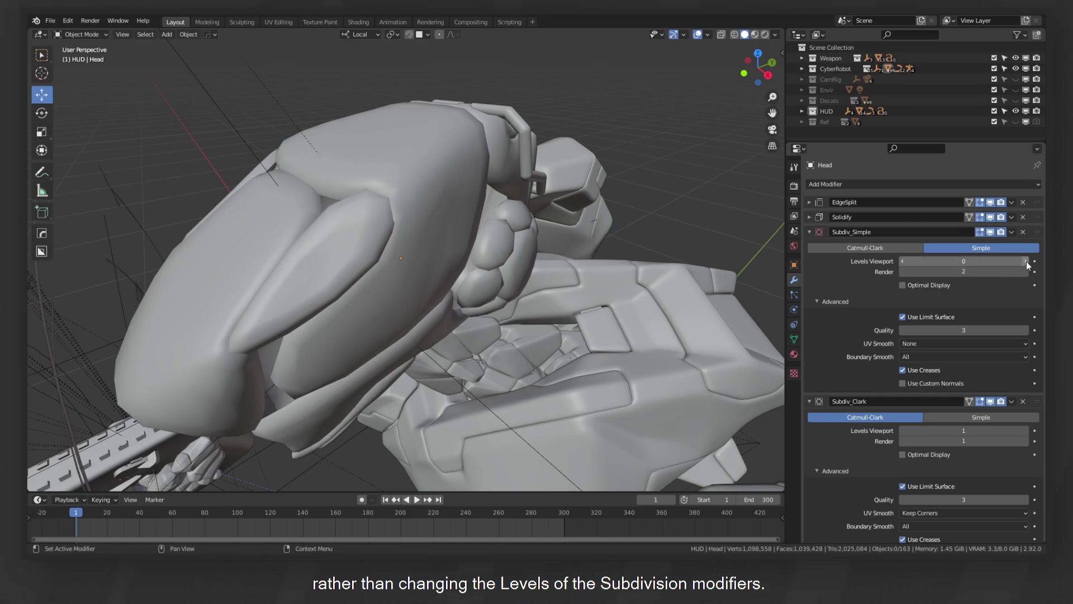
Raise the viewport levels of the head's Subdiv_Simple modifier by two.
click(1026, 261)
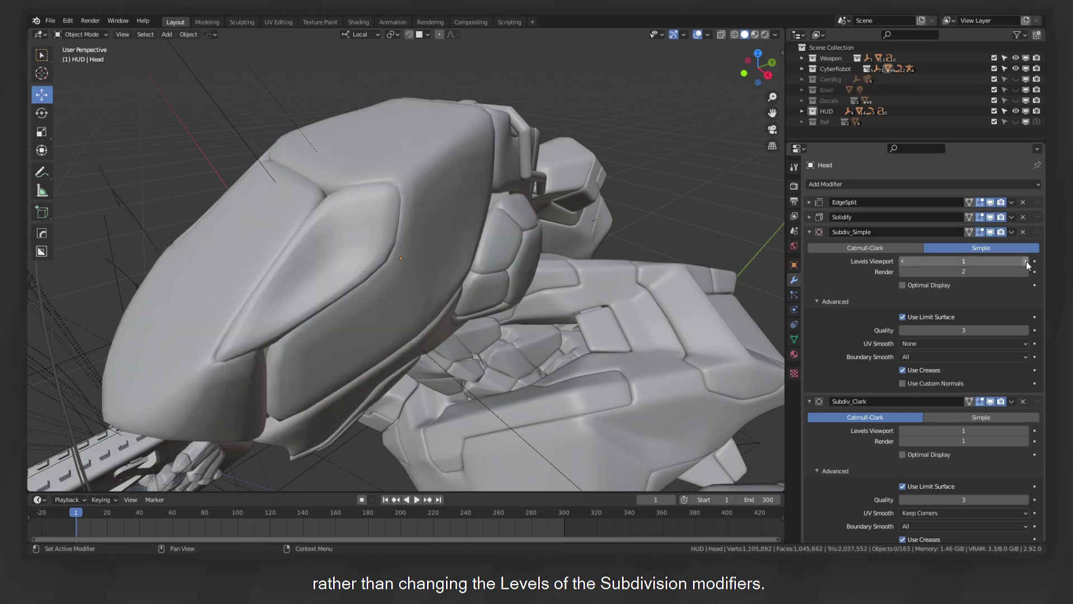
click(1026, 261)
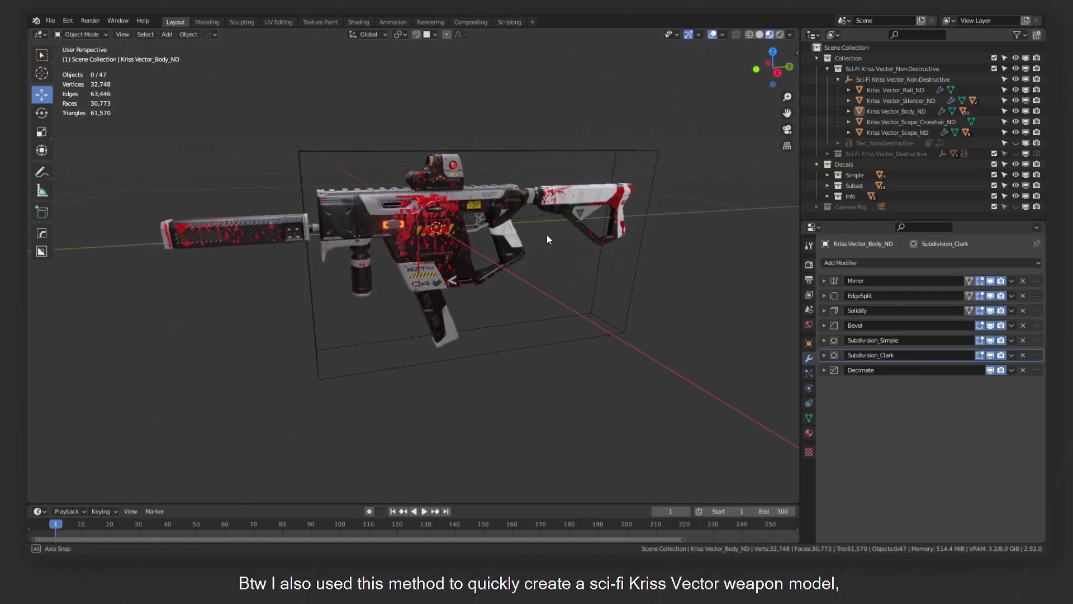
Inspect the Kriss Vector weapon model from around its side and up close in wireframe.
middle_drag(546, 235, 727, 291)
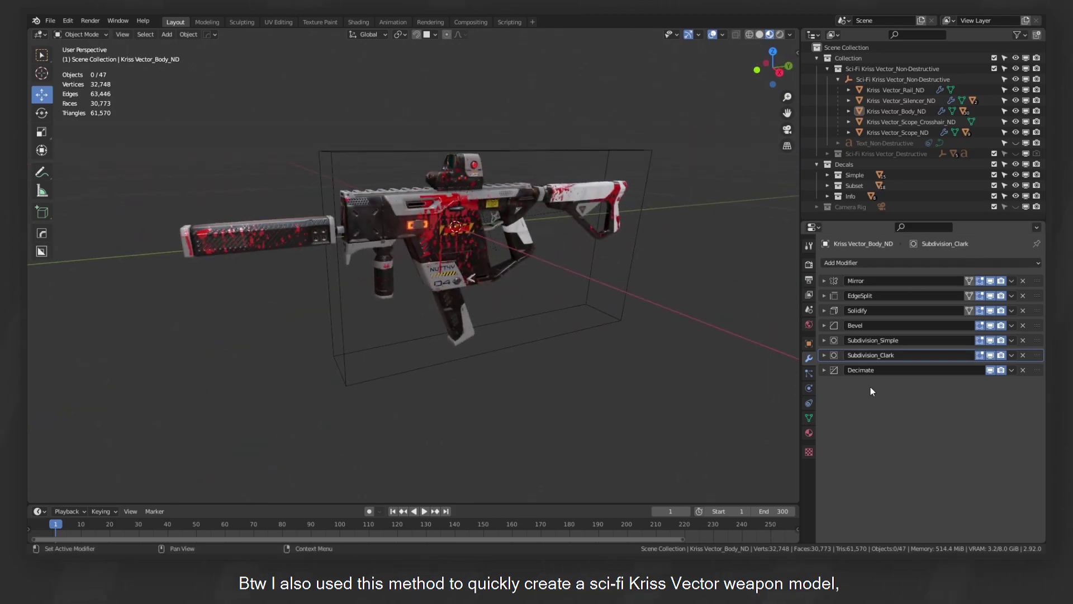
key(shift+z)
scroll(441, 250, up, 3)
middle_drag(441, 251, 407, 267)
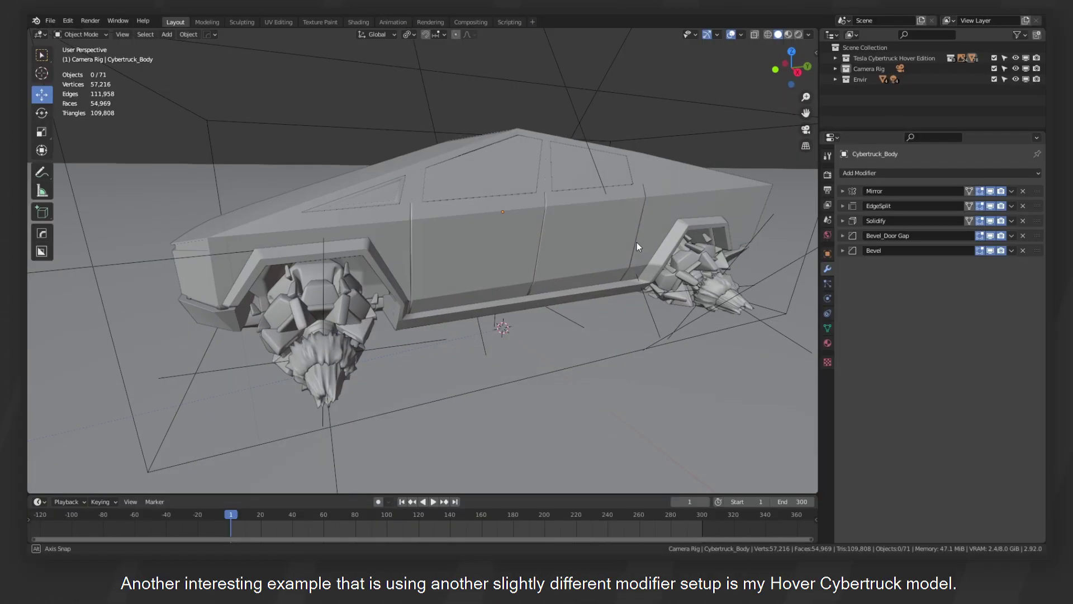
Select the Cybertruck body and examine its mesh in wireframe from several angles.
middle_drag(637, 242, 663, 240)
scroll(645, 250, up, 2)
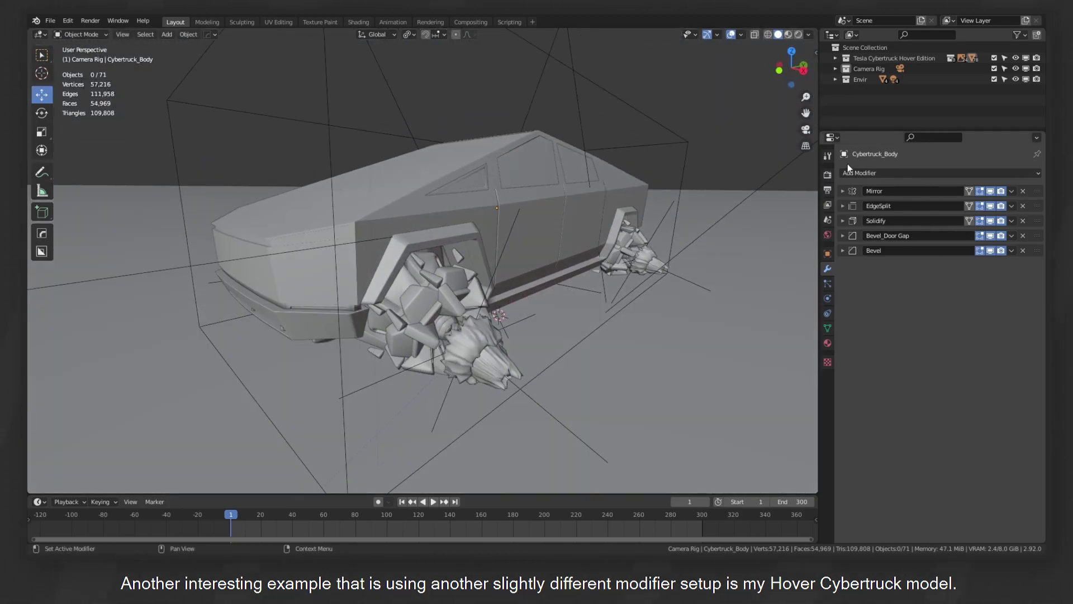
mouse_move(535, 225)
middle_down()
mouse_move(415, 236)
mouse_move(565, 216)
mouse_move(588, 264)
mouse_move(699, 245)
mouse_move(579, 243)
middle_up()
click(552, 236)
scroll(699, 245, down, 2)
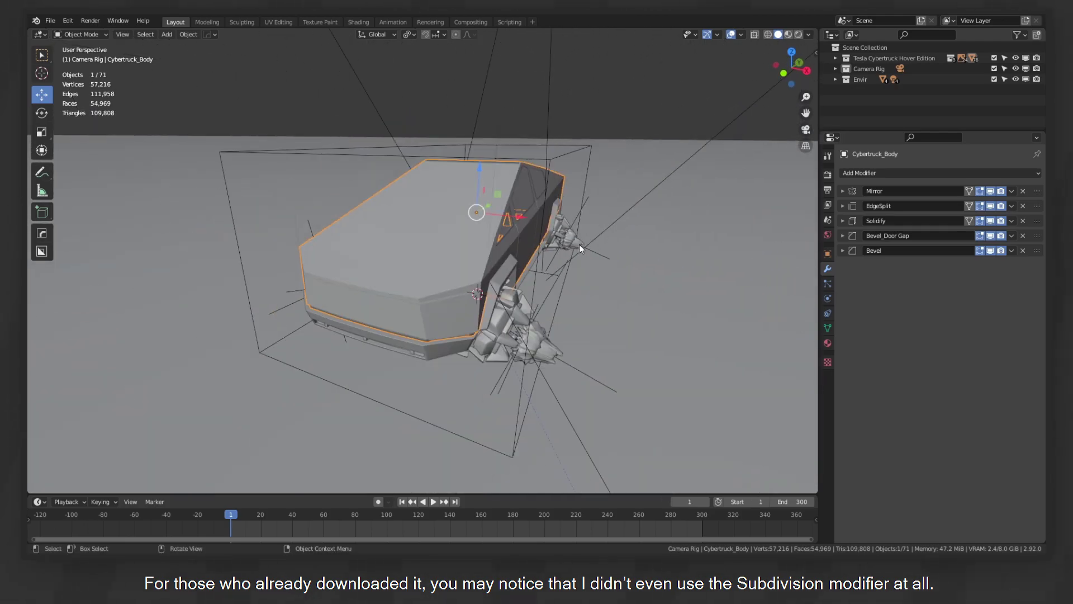
key(z)
middle_drag(437, 236, 538, 248)
scroll(538, 247, up, 2)
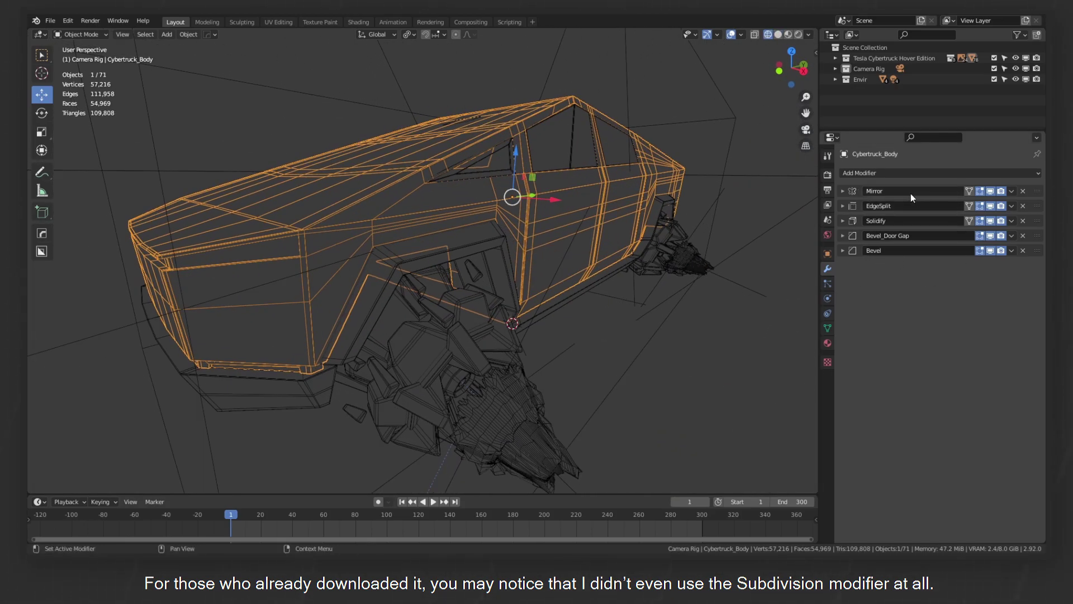
mouse_move(545, 222)
middle_down()
mouse_move(517, 252)
mouse_move(545, 293)
mouse_move(511, 223)
mouse_move(318, 229)
middle_up()
Compare the Cybertruck body in solid and wireframe shading, examine the crease at the roof peak, and open the list of modifiers to add.
key(shift+z)
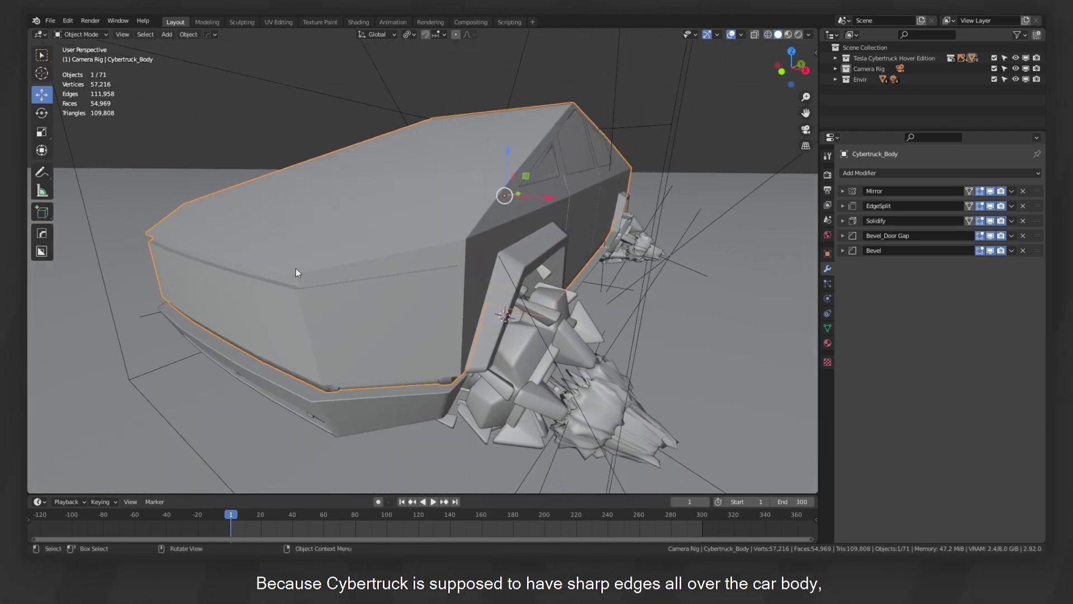
mouse_move(625, 237)
middle_down()
mouse_move(552, 259)
mouse_move(522, 297)
mouse_move(486, 263)
mouse_move(396, 246)
mouse_move(465, 257)
mouse_move(560, 247)
mouse_move(393, 250)
mouse_move(558, 241)
middle_up()
key(shift+z)
mouse_move(451, 243)
middle_down()
mouse_move(492, 222)
mouse_move(516, 229)
middle_up()
key(z)
click(656, 225)
mouse_move(655, 226)
middle_down()
mouse_move(558, 295)
mouse_move(550, 287)
middle_up()
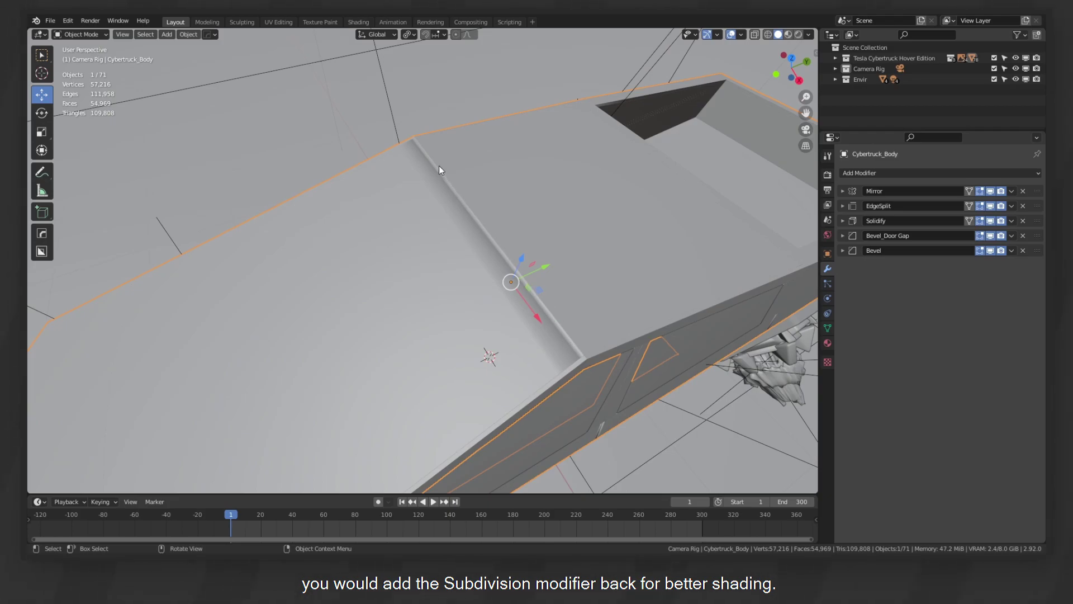
click(856, 173)
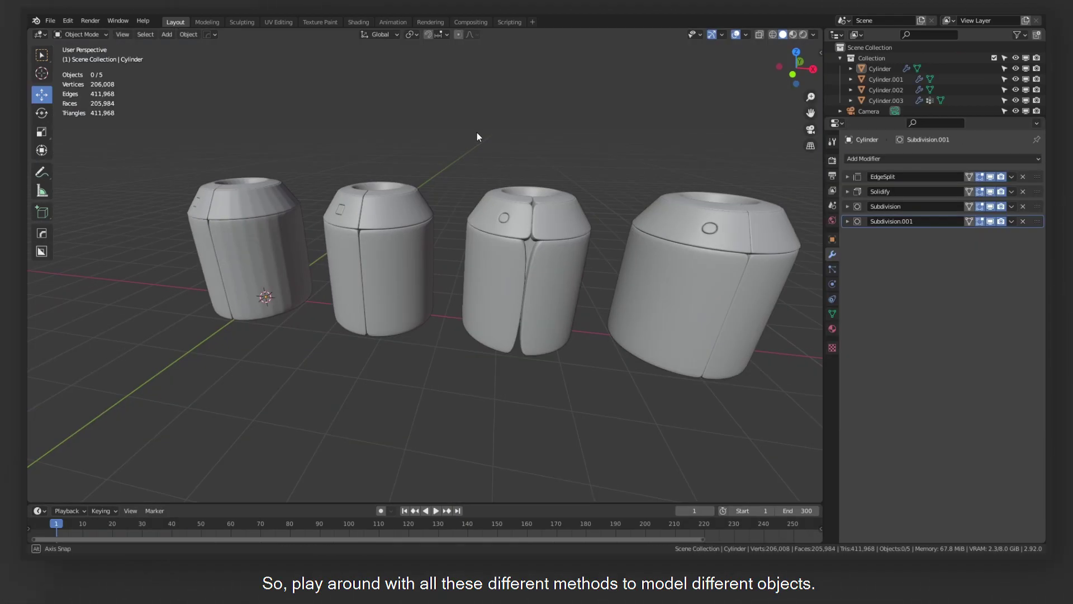
Select the cylinders one after another to compare their modifier stacks, then clear the selection.
middle_drag(478, 136, 293, 230)
click(361, 213)
click(535, 207)
click(662, 203)
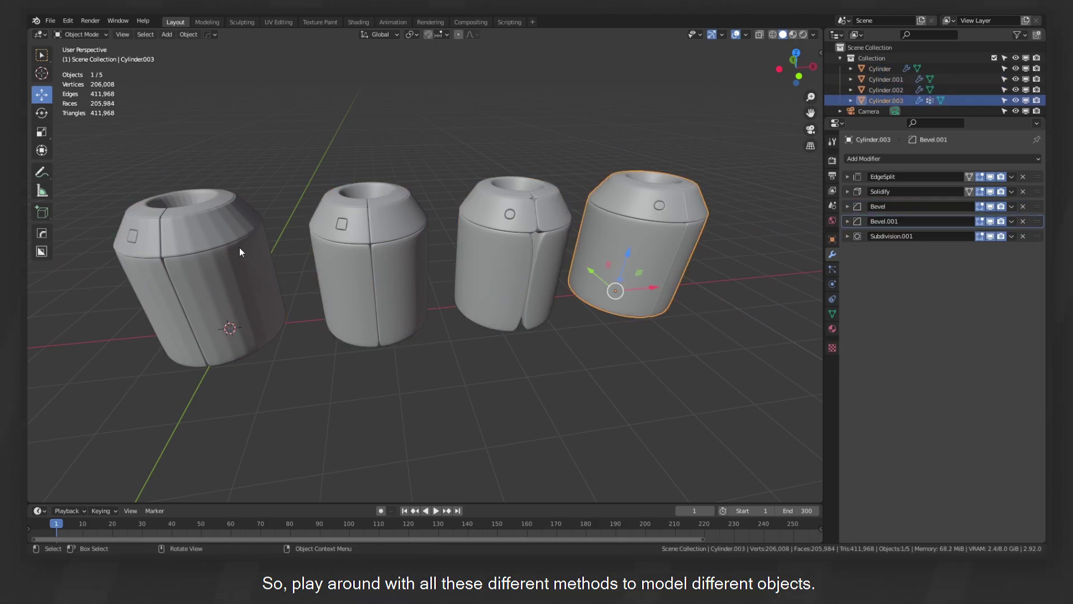
click(242, 249)
middle_drag(622, 240, 630, 203)
click(546, 242)
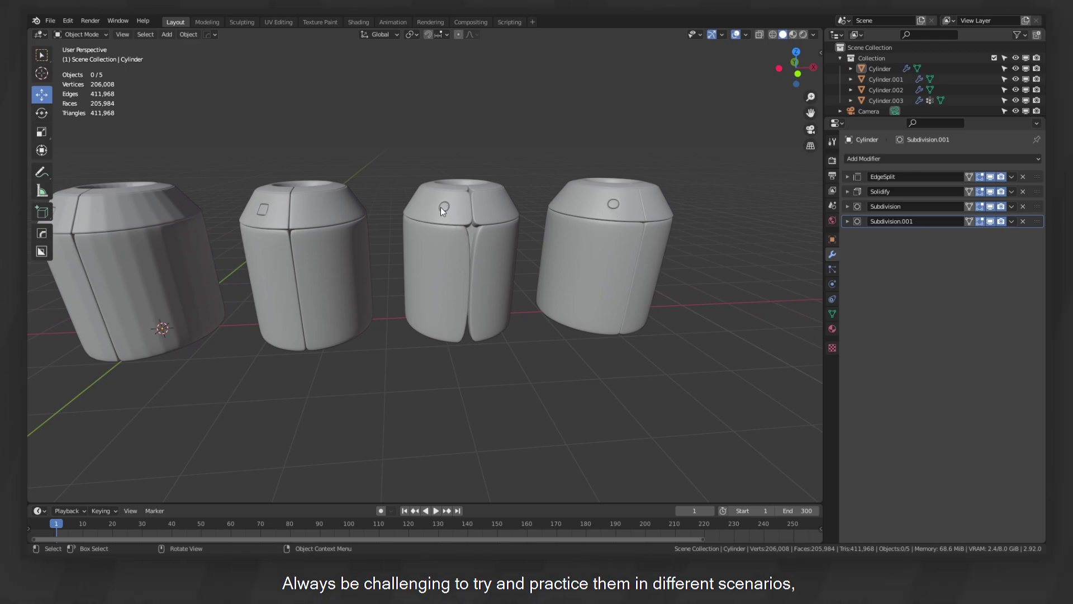
Examine the four cylinders from different angles and display them in wireframe to compare their topology.
mouse_move(266, 209)
middle_down()
mouse_move(330, 223)
mouse_move(272, 205)
middle_up()
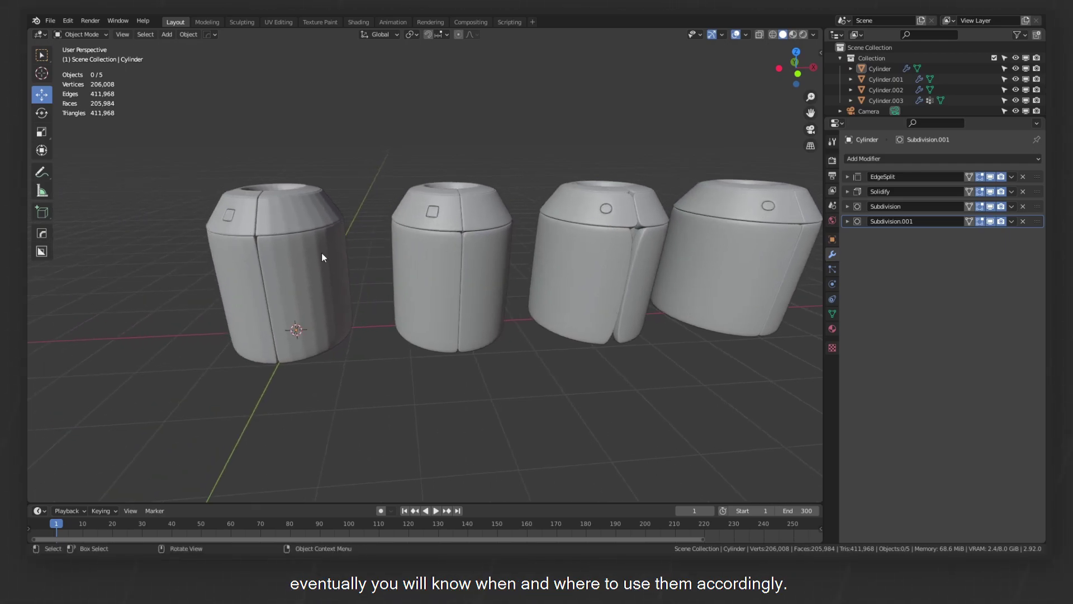
middle_drag(326, 278, 599, 240)
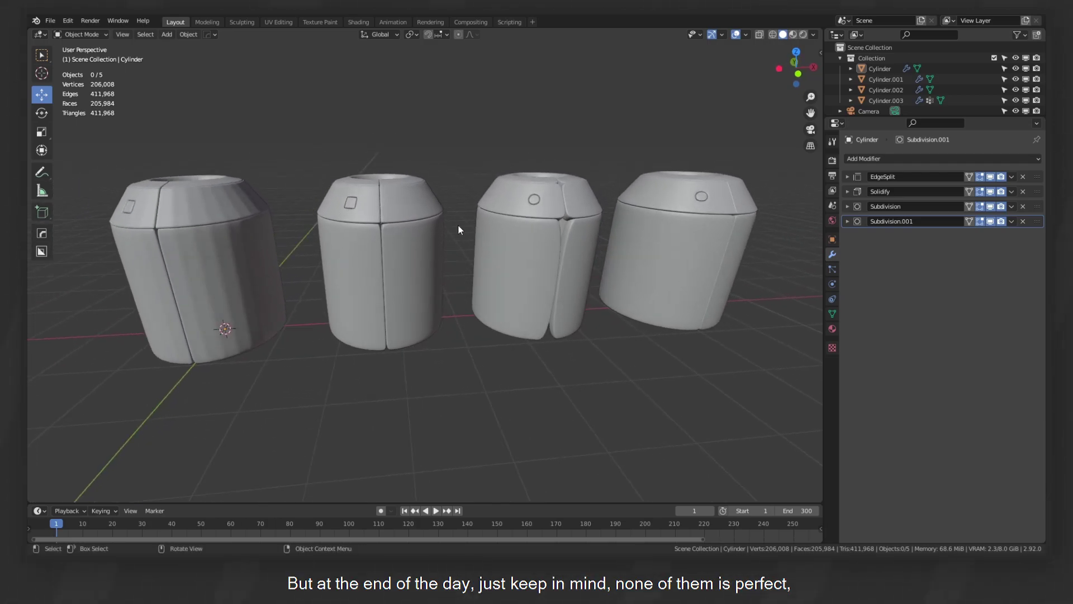
shift+middle_drag(659, 197, 631, 201)
scroll(649, 244, up, 1)
mouse_move(650, 244)
middle_down()
mouse_move(513, 214)
mouse_move(398, 210)
middle_up()
key(z)
click(458, 208)
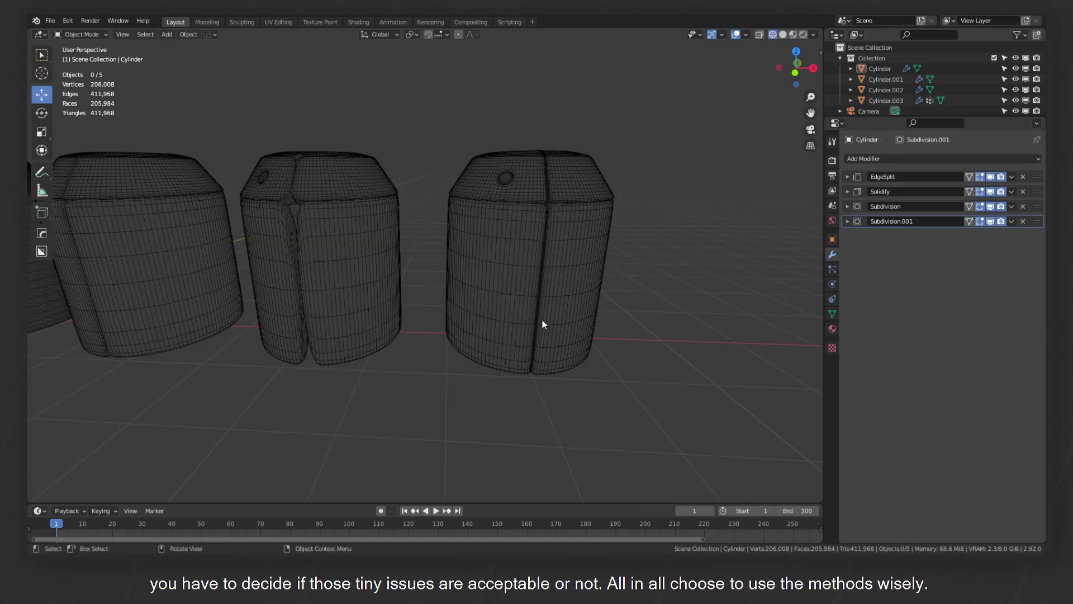
middle_drag(553, 313, 603, 201)
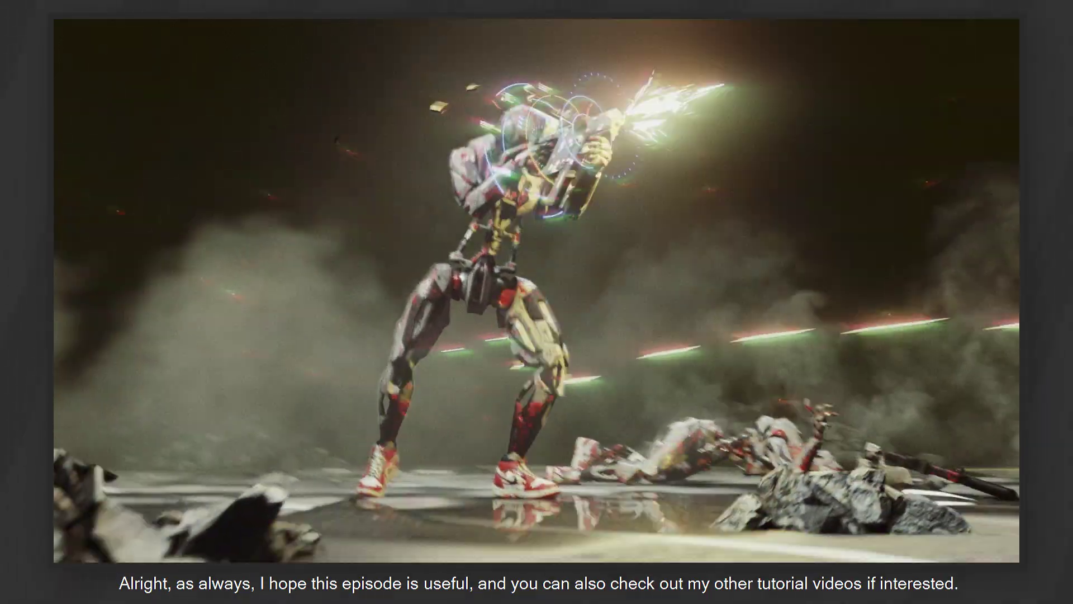